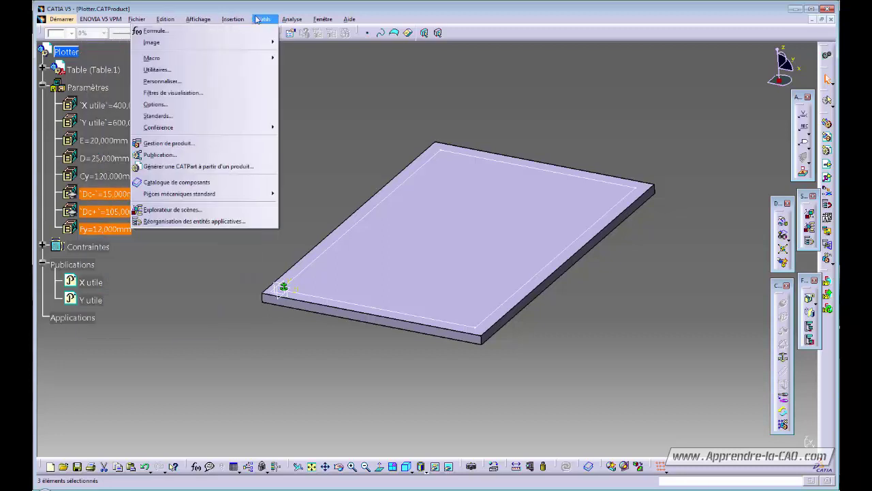
- Publish the selected Fy, Dc+ and Dc- parameters of the Plotter product and check their entries under Publications
left_click(201, 156)
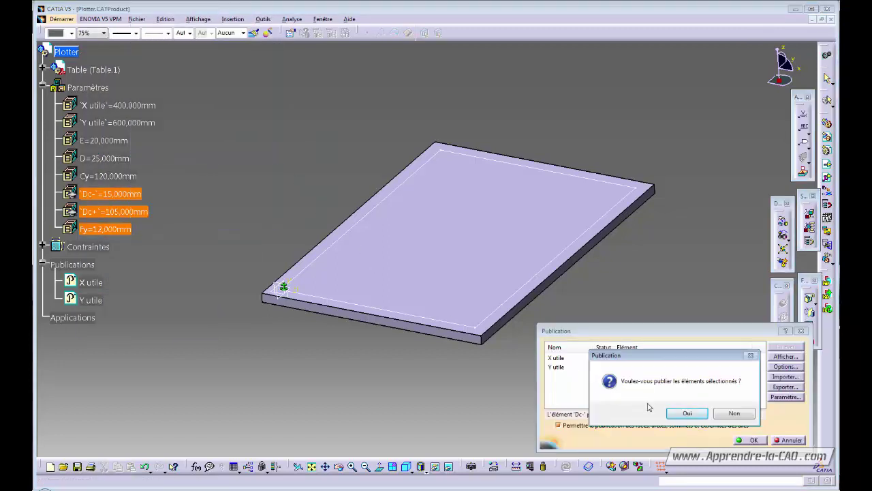
left_click(688, 413)
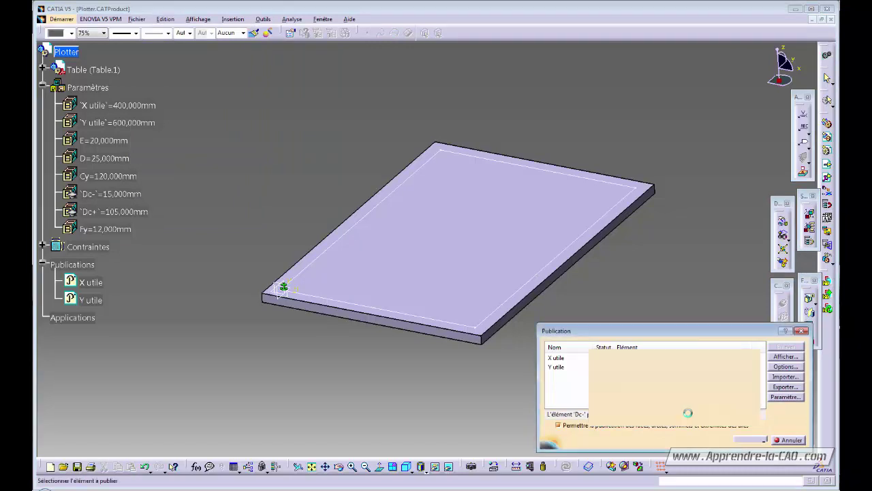
left_click(750, 440)
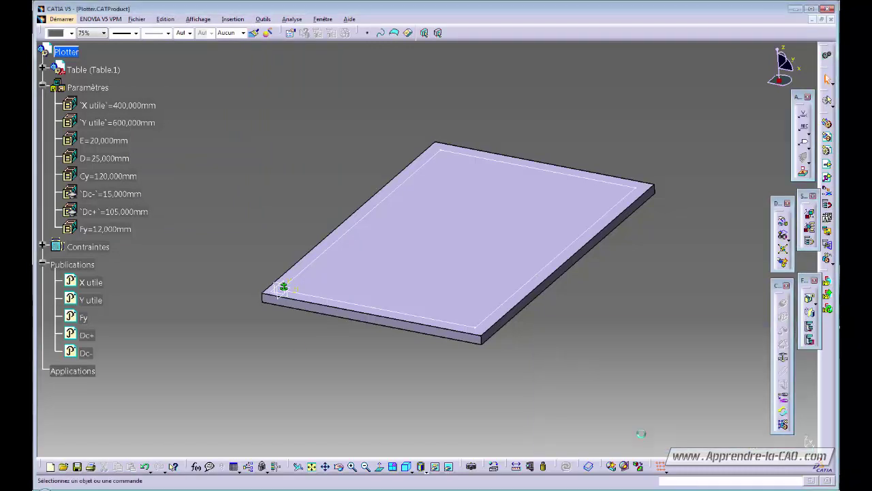
left_click(83, 318)
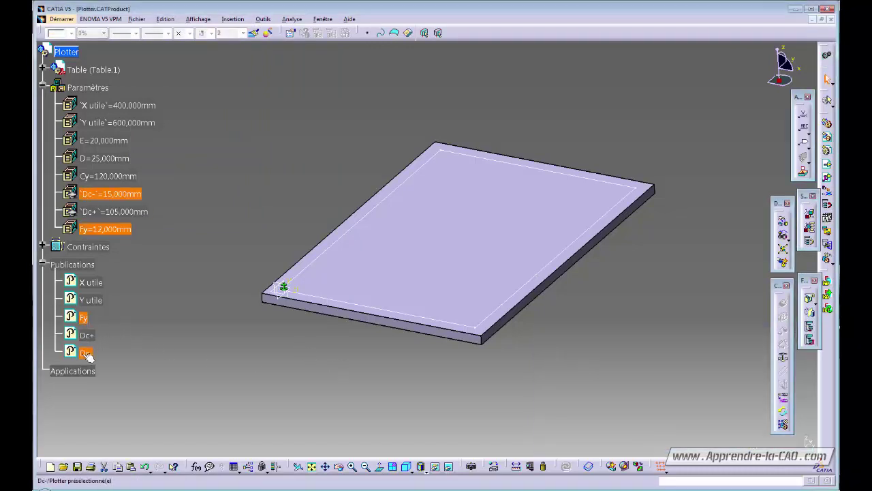
left_click(86, 353, "shift")
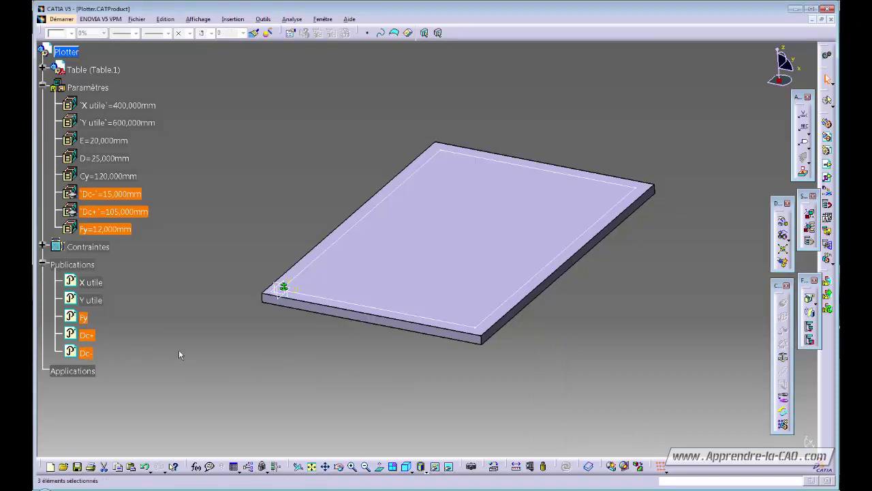
left_click(180, 349)
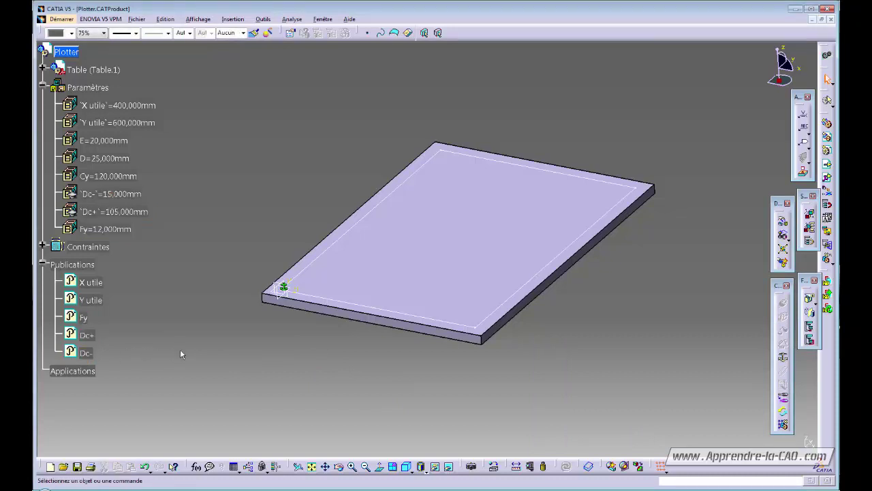
- Create a new part named Glissiere Y
key("ctrl+n")
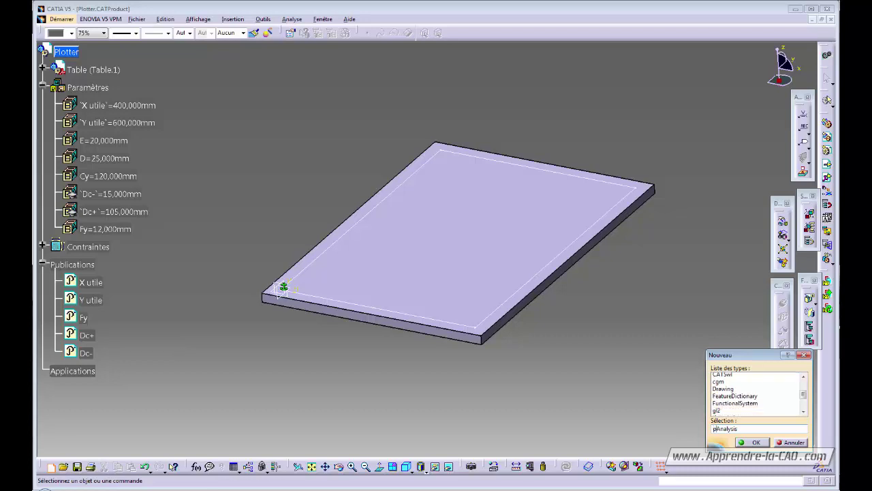
key("Return")
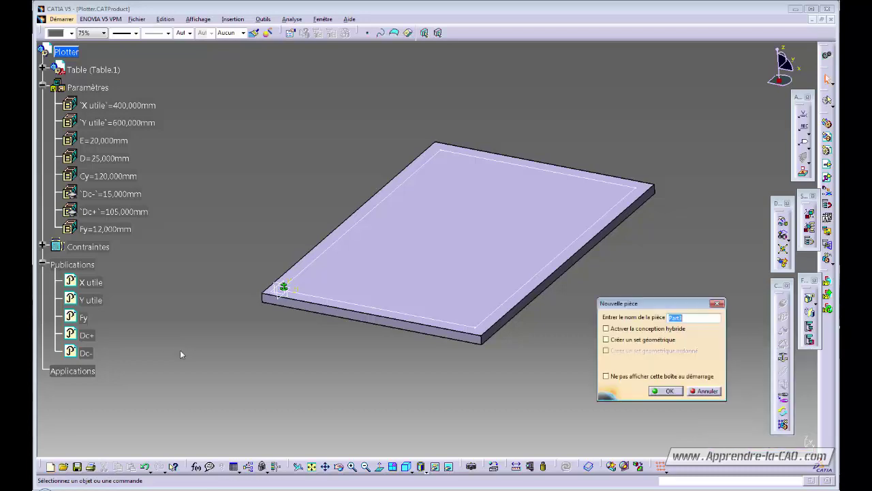
type("Glissiere Y")
key("Return")
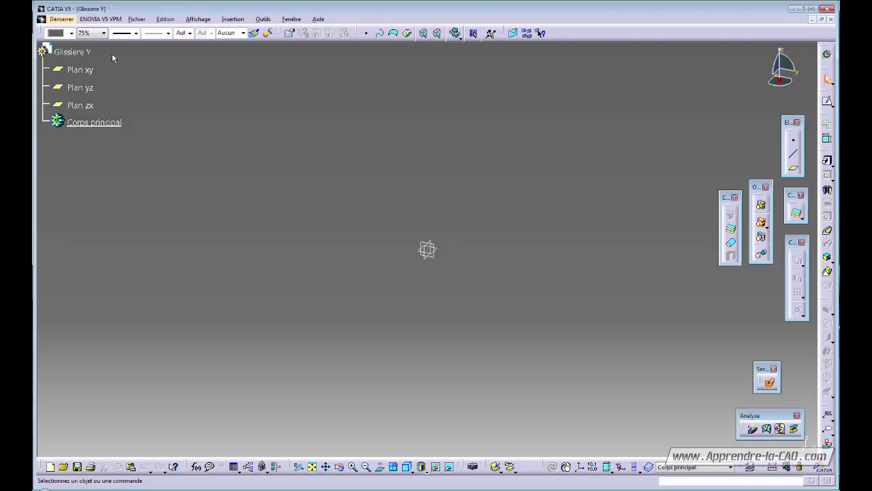
left_click(166, 19)
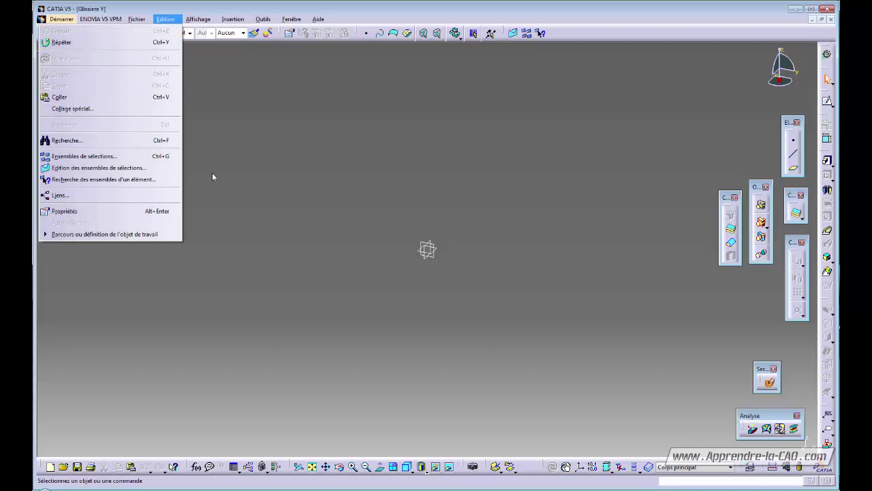
left_click(105, 109)
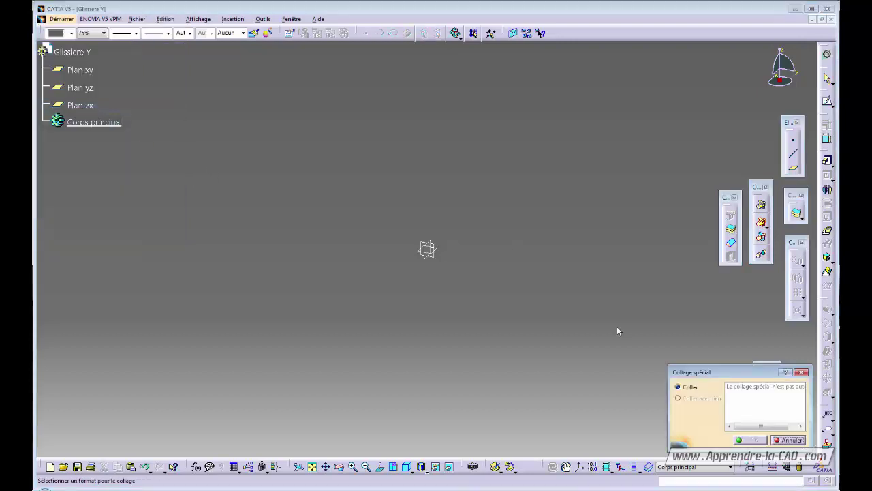
left_click(789, 440)
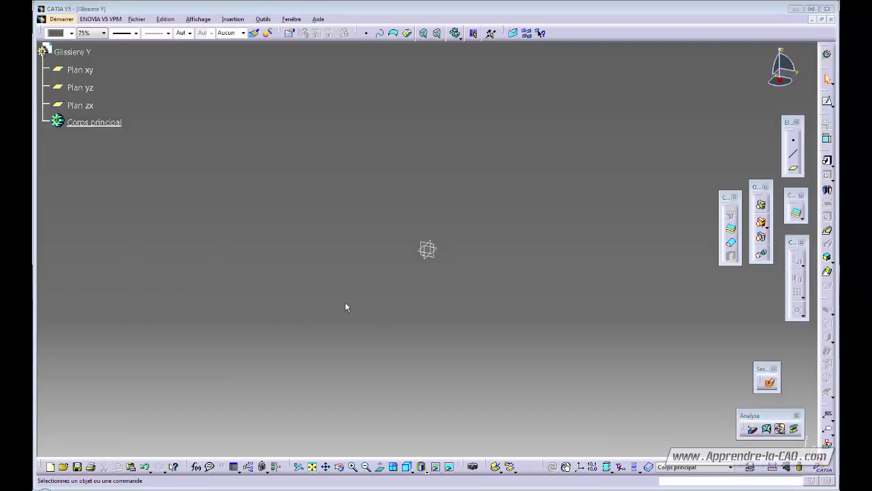
- Create three single-value length parameters in the Glissiere Y part
left_click(196, 466)
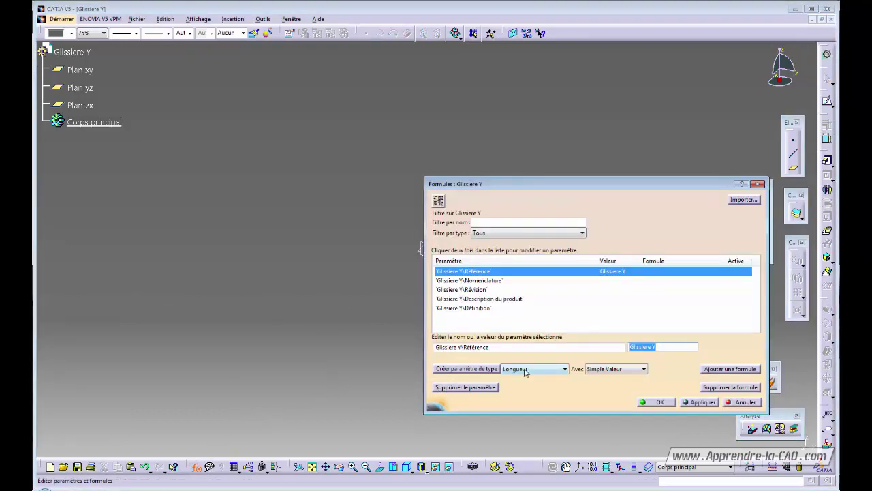
left_click(455, 374)
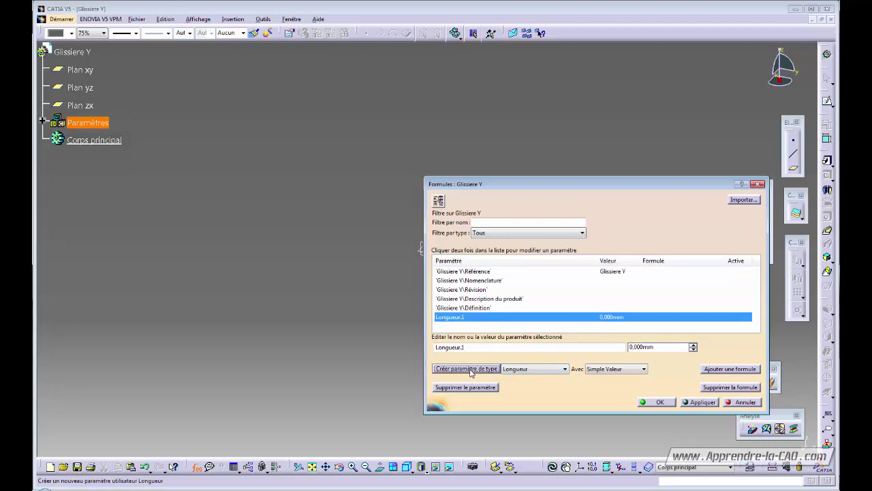
left_click(470, 372)
left_click(471, 372)
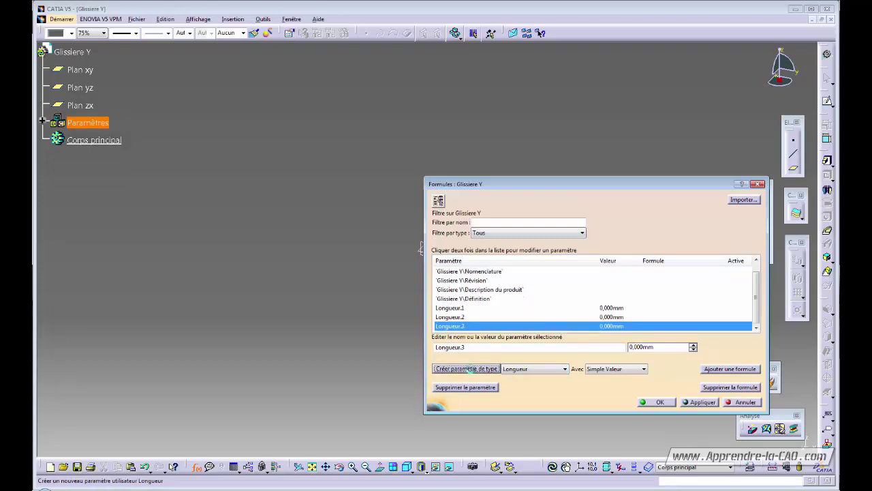
- Rename the parameters Longueur.1 and Longueur.2 as Fy and Dc+
left_click(455, 308)
double_click(472, 347)
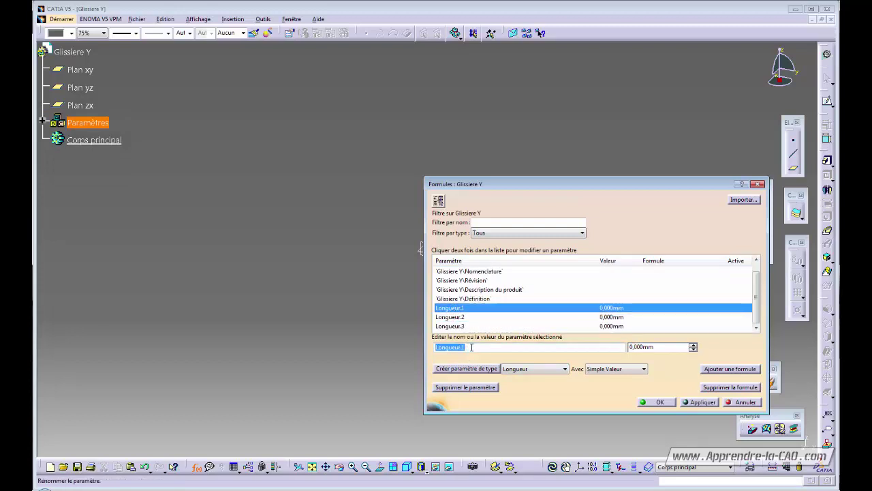
type("Fy")
key("Return")
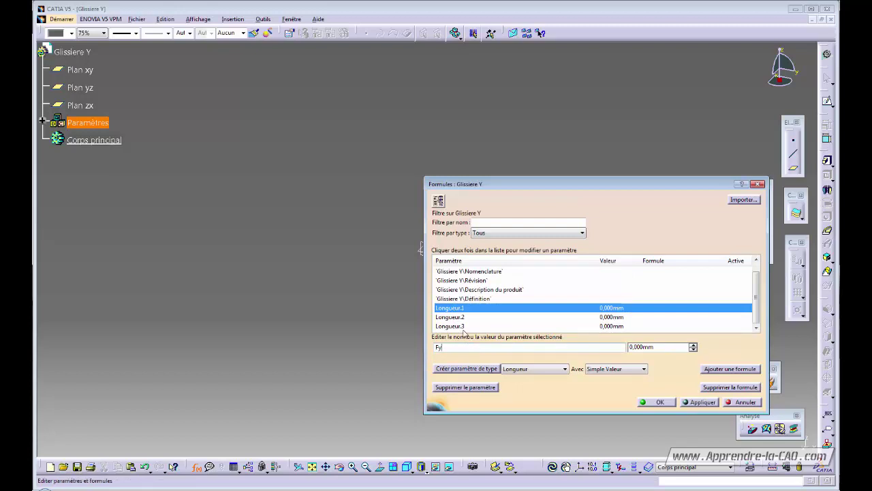
left_click(461, 317)
double_click(476, 347)
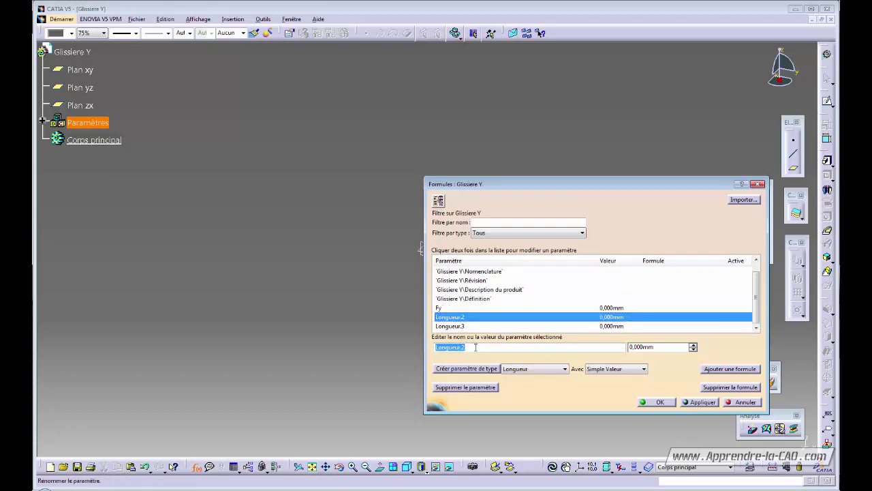
type("Dc+")
key("Return")
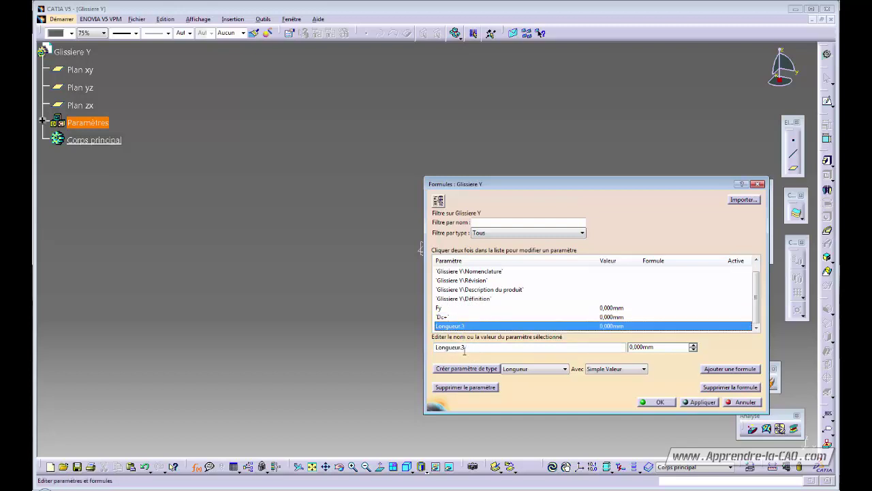
- Rename the parameter Longueur.3 as Dc- and accept the new parameters
double_click(471, 347)
type("D")
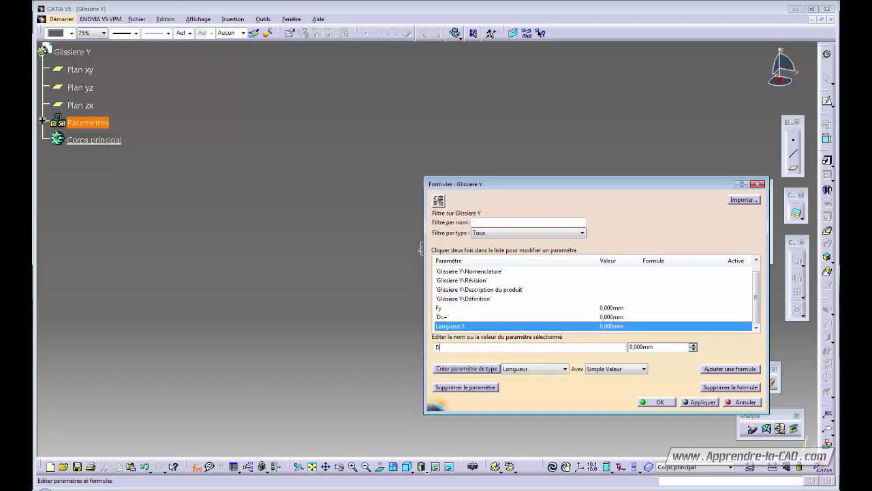
type("c-")
key("Return")
left_click(454, 309)
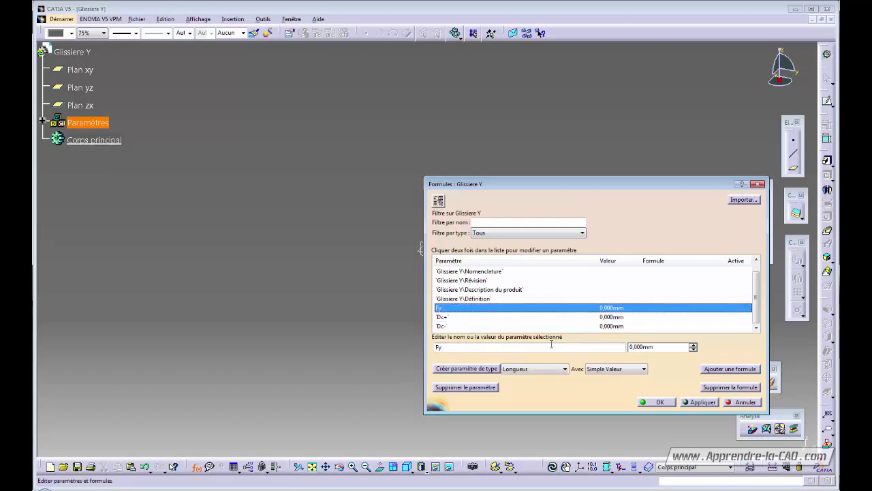
left_click(659, 402)
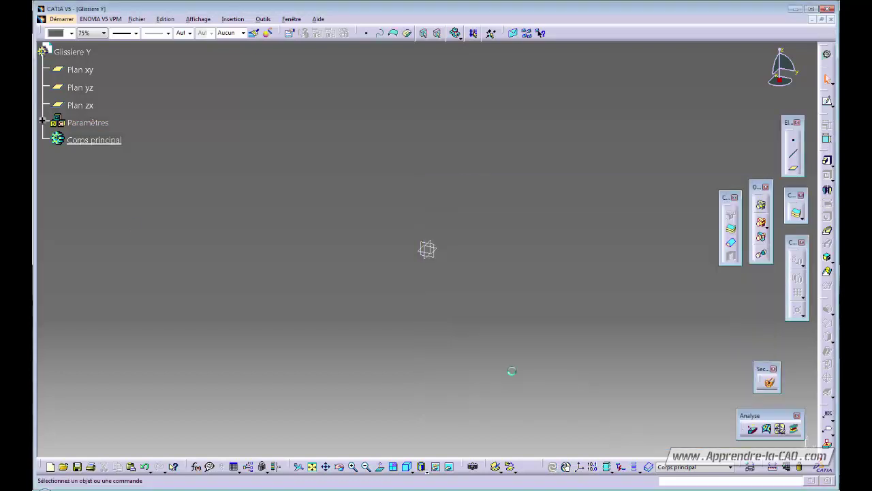
- Expand the part's parameters in the tree and tile the part and product windows vertically, side by side
left_click(43, 122)
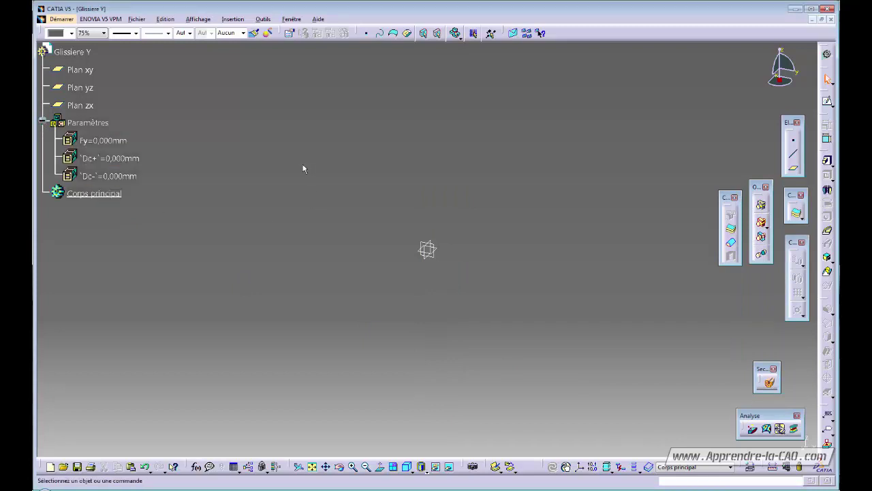
left_click(292, 19)
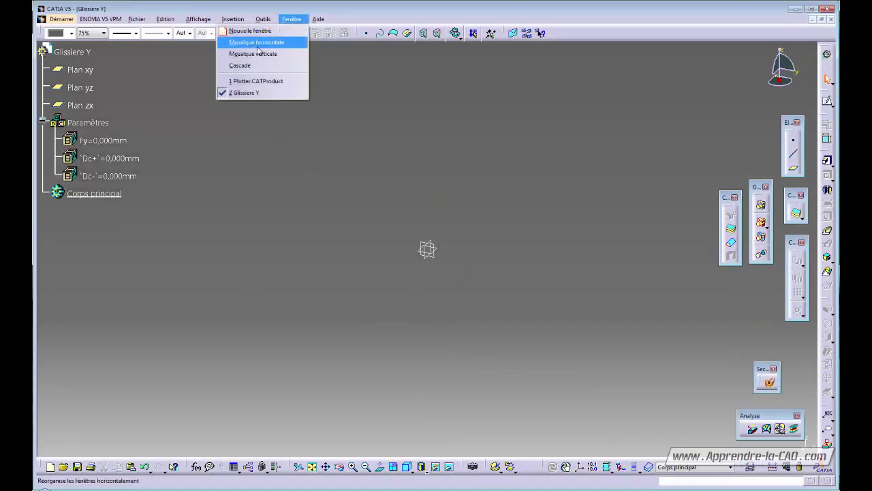
left_click(259, 56)
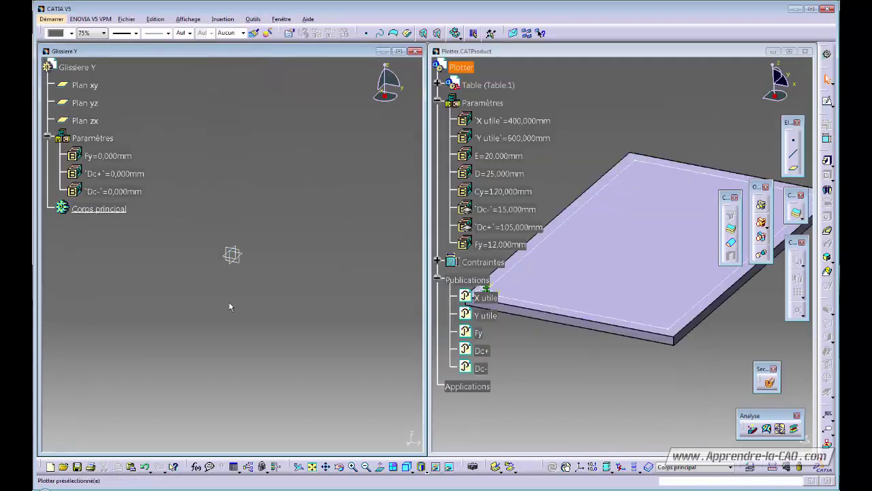
- Drive the part's Fy parameter with a formula linked to the Plotter's published Fy, updated automatically with global updates, and expand the external parameters
left_click(99, 156)
right_click(99, 158)
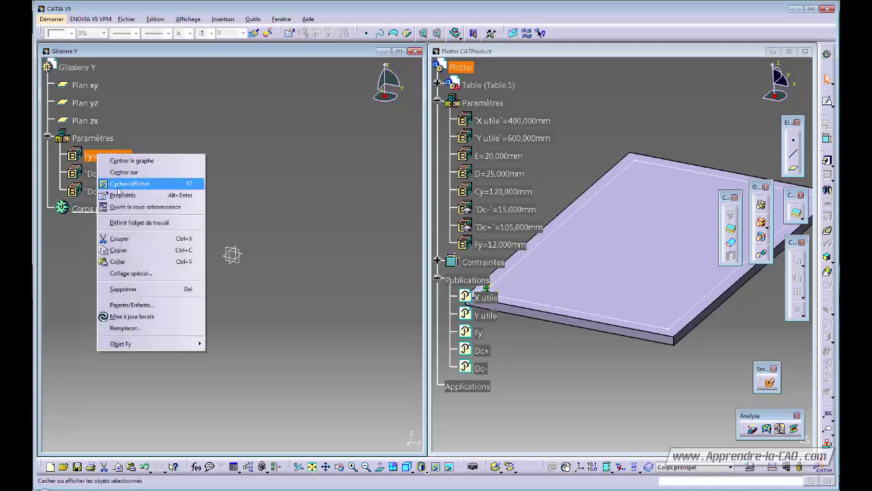
mouse_move(146, 344)
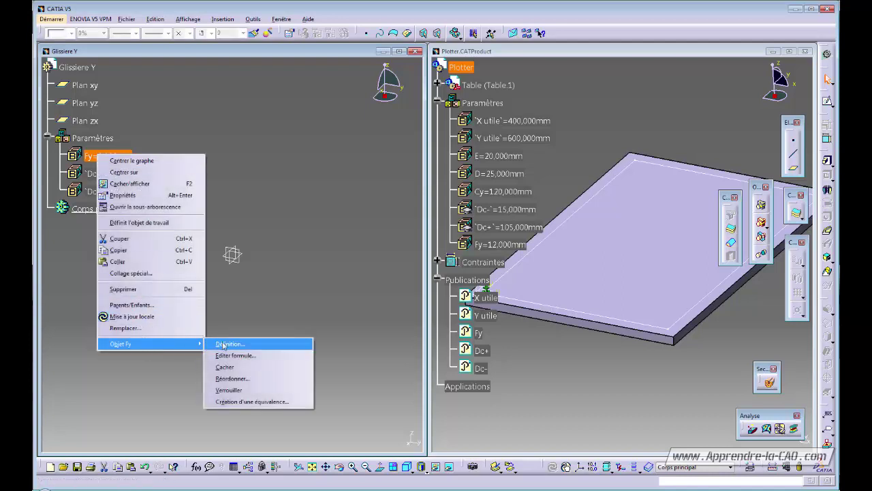
left_click(247, 355)
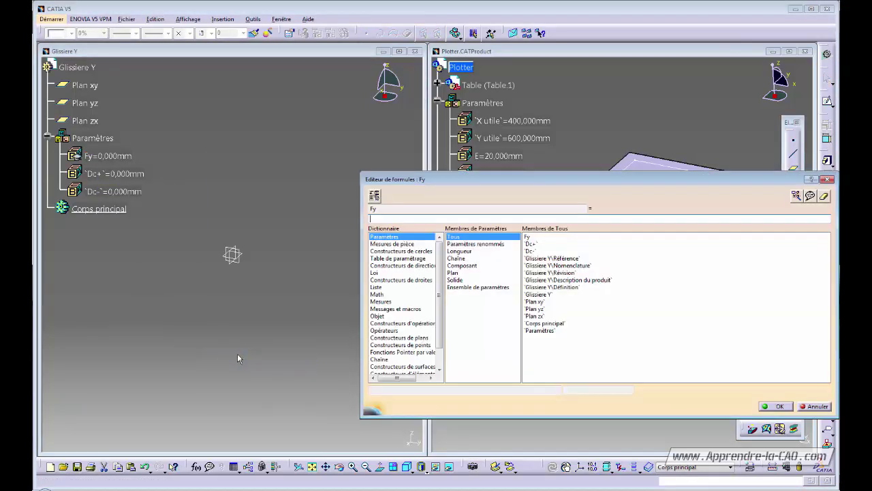
left_click_drag(541, 180, 706, 141)
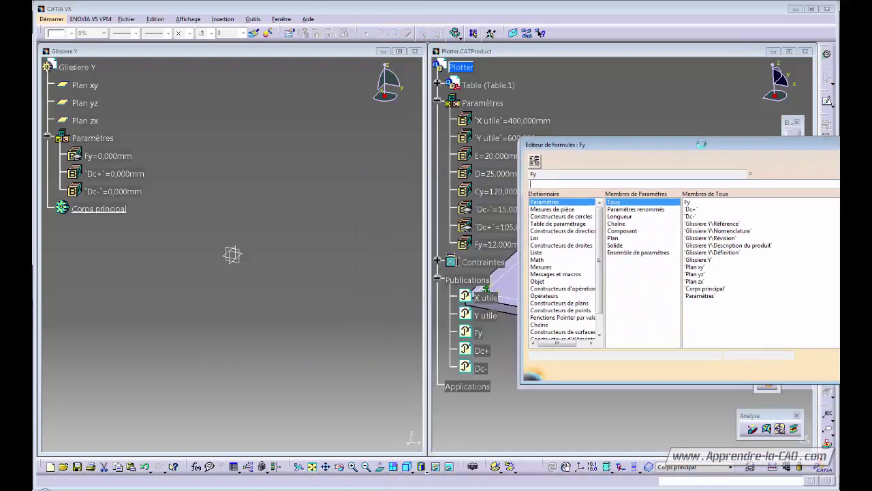
left_click(481, 335)
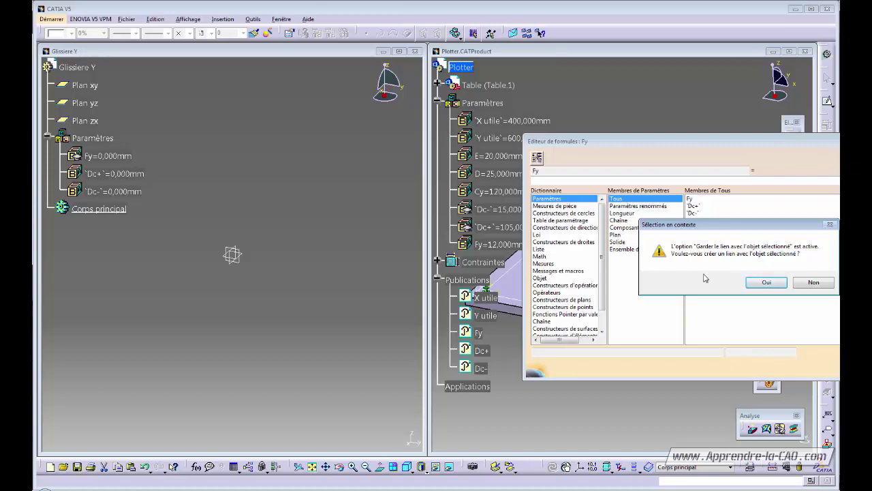
left_click(767, 282)
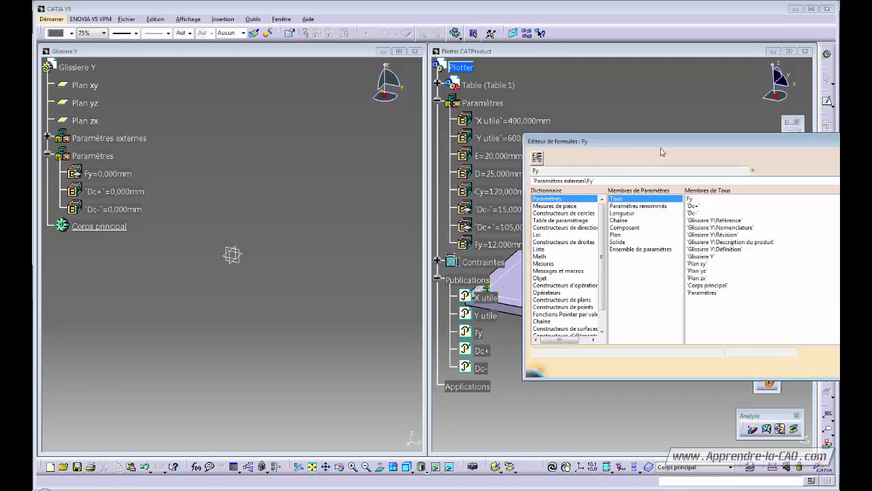
left_click_drag(660, 152, 406, 137)
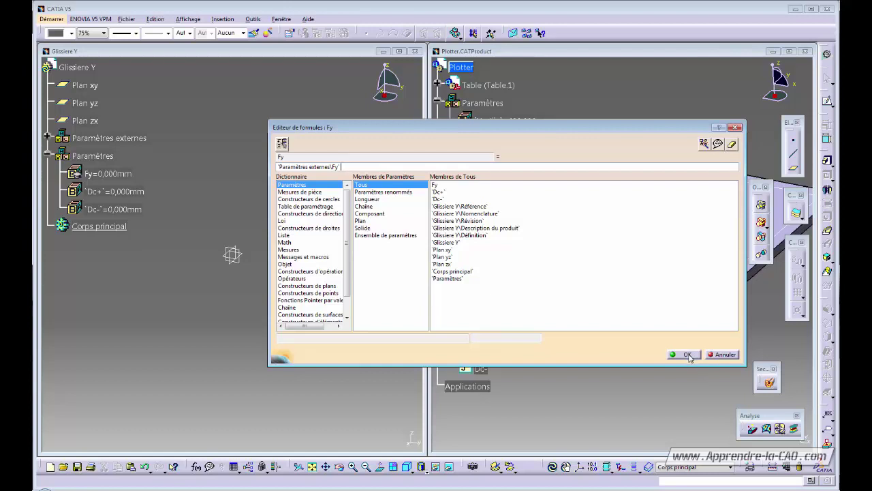
left_click(687, 355)
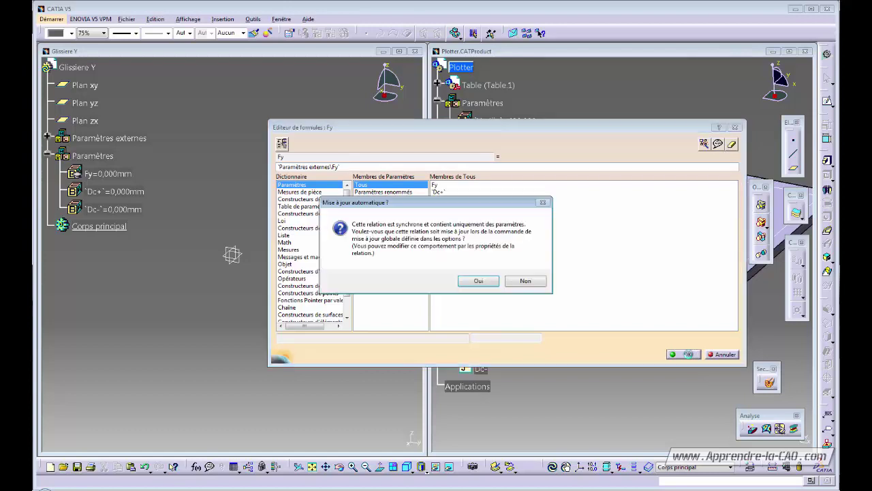
left_click(474, 282)
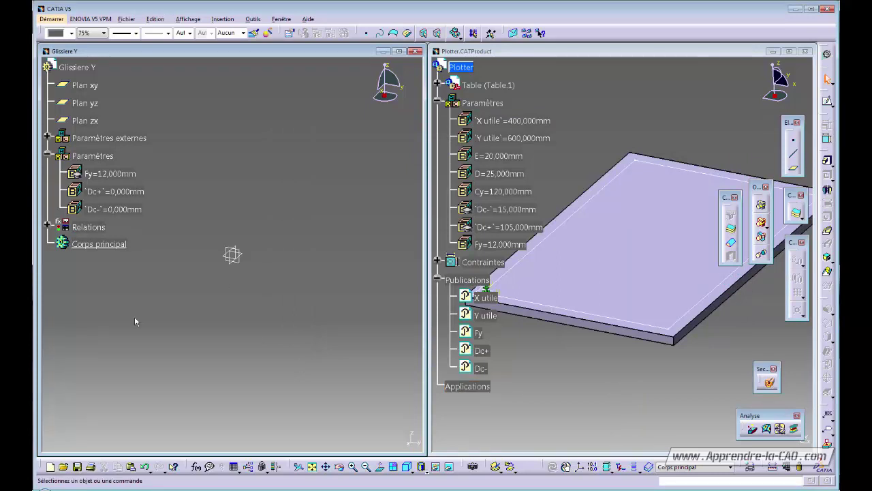
left_click(46, 137)
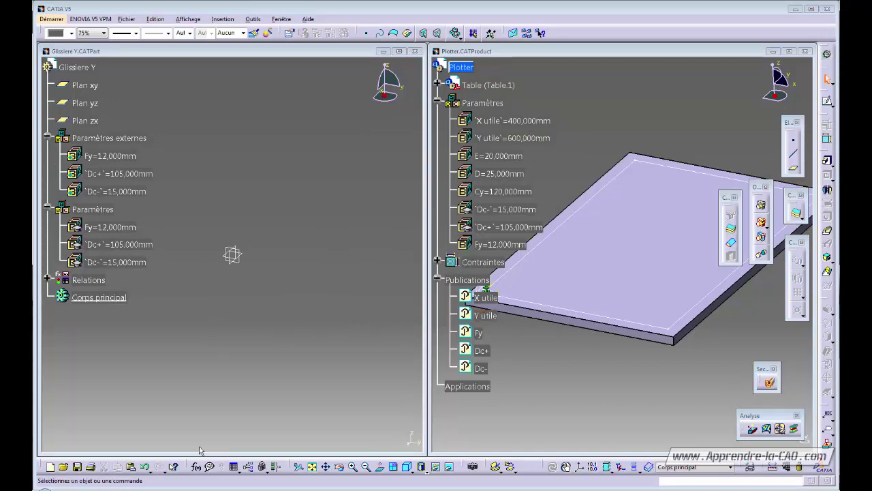
- Create a single-value length parameter in the Glissiere Y part and name it Y utile
left_click(197, 466)
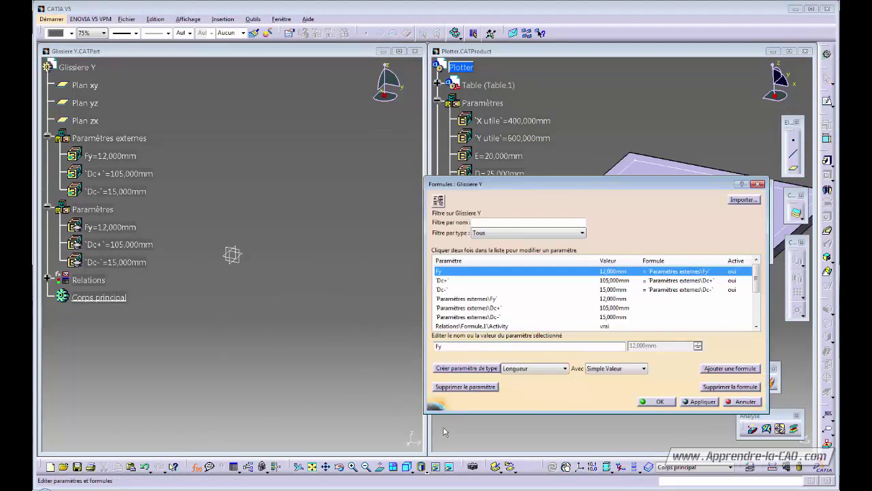
left_click(471, 369)
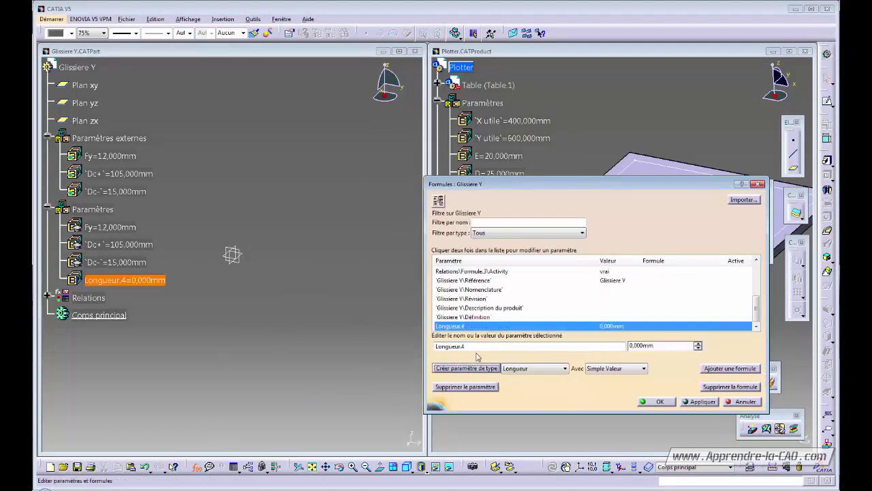
double_click(481, 345)
type("Y")
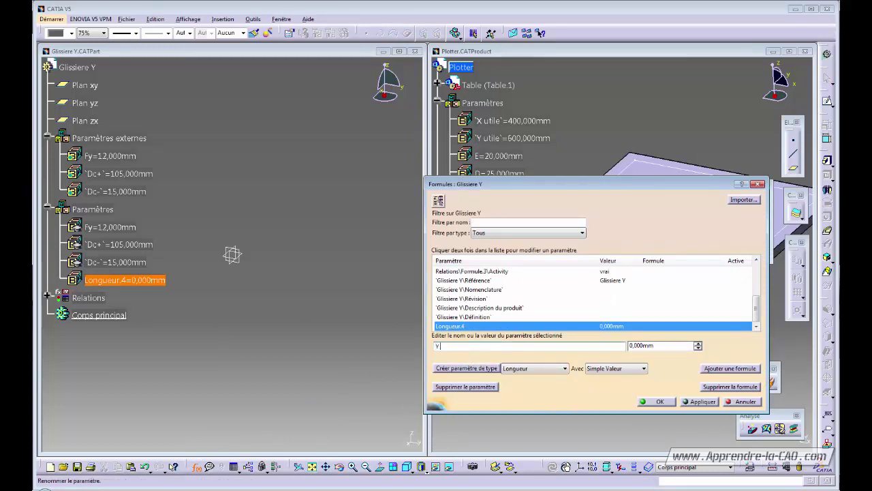
type(" utile")
left_click(655, 346)
right_click(654, 345)
left_click(603, 363)
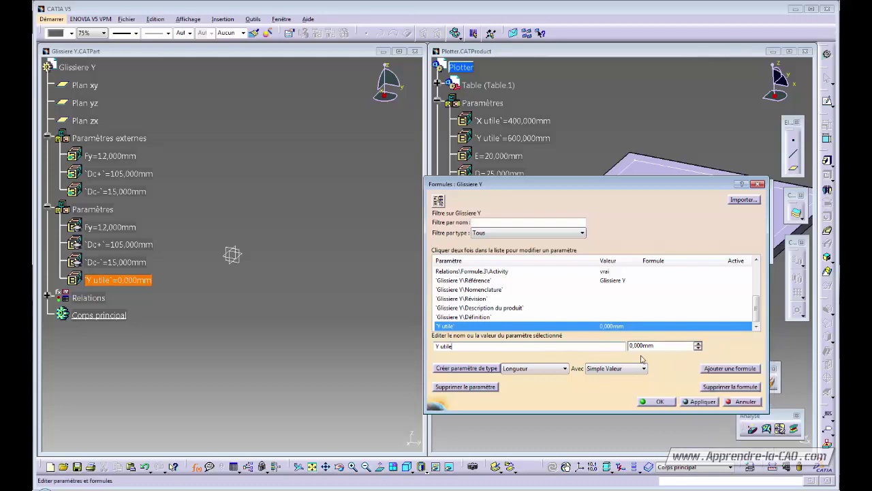
- Drive the part's Y utile parameter with a formula linked to the Plotter's published Y utile, updated automatically with global updates
left_click(734, 369)
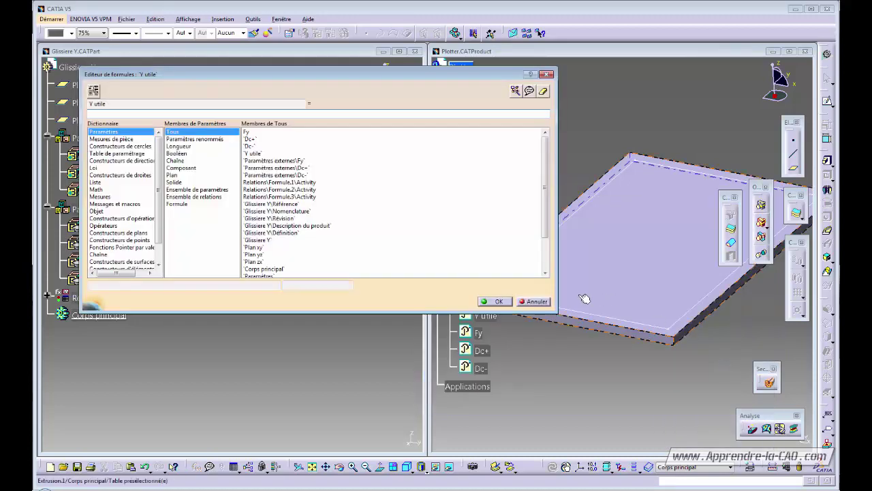
left_click(486, 319)
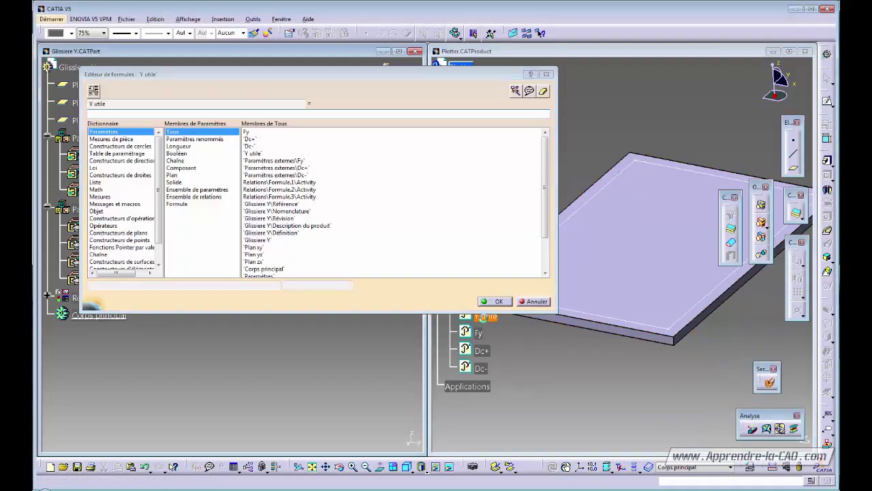
left_click(348, 214)
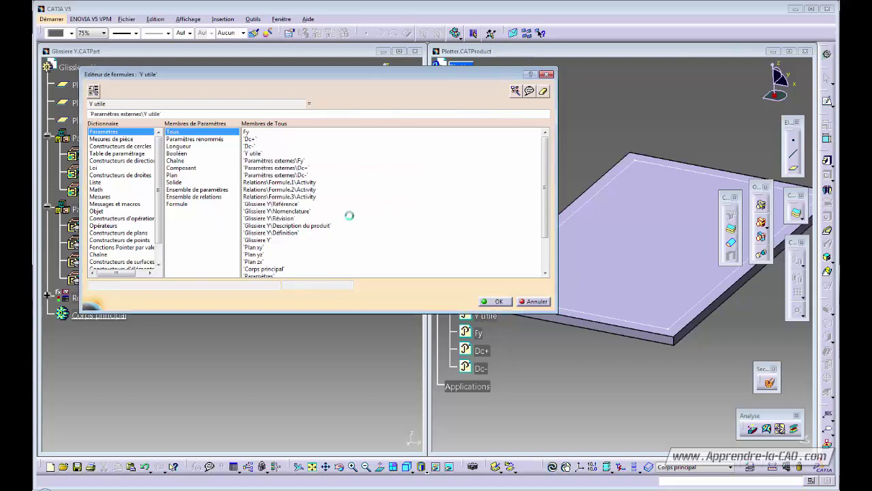
left_click(495, 302)
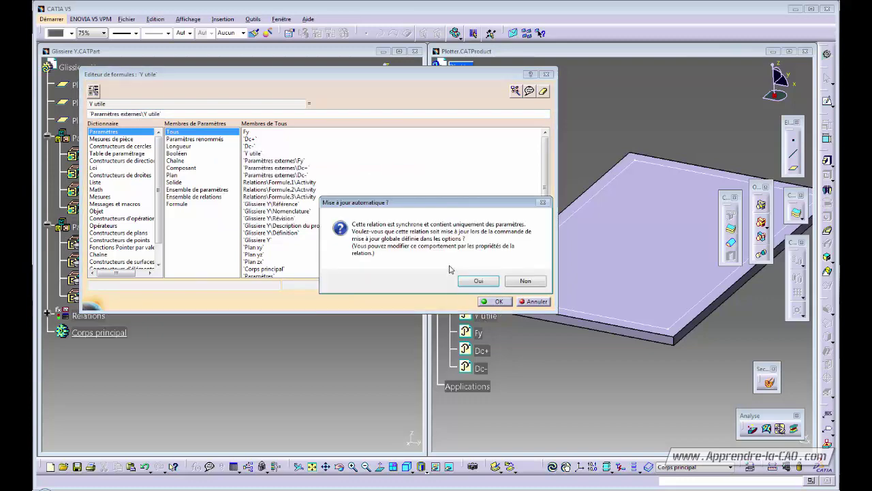
left_click(479, 280)
left_click(659, 402)
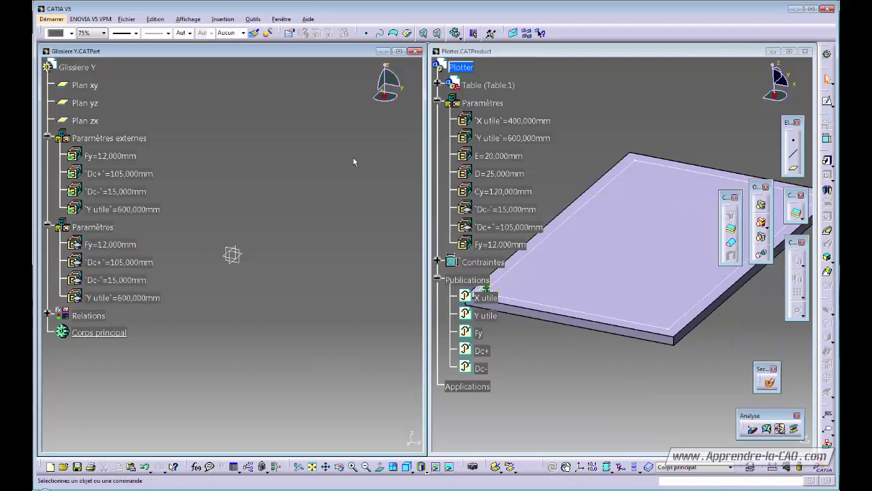
- Maximize the Glissiere Y part window and start an offset plane that uses plane yz as its reference
double_click(281, 51)
mouse_move(377, 277)
middle_mouse_down()
mouse_move(459, 245)
mouse_move(457, 280)
mouse_move(462, 230)
middle_mouse_up()
middle_click_drag(415, 280, 389, 264)
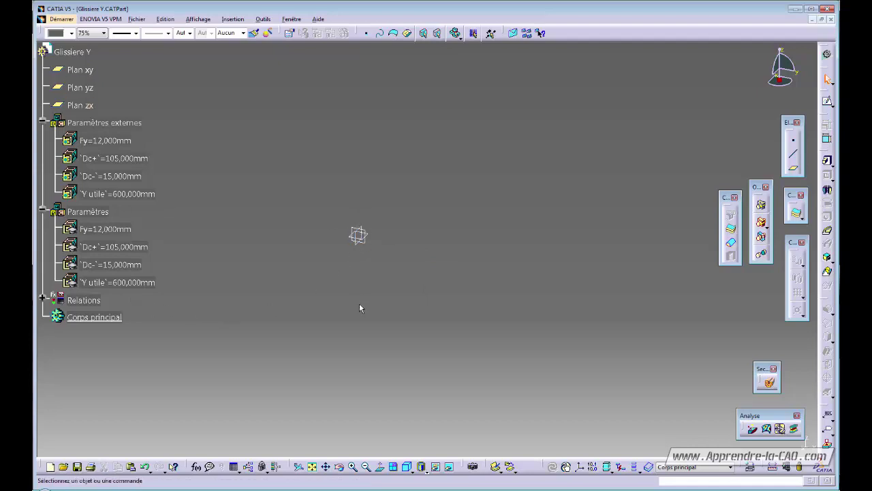
left_click(794, 167)
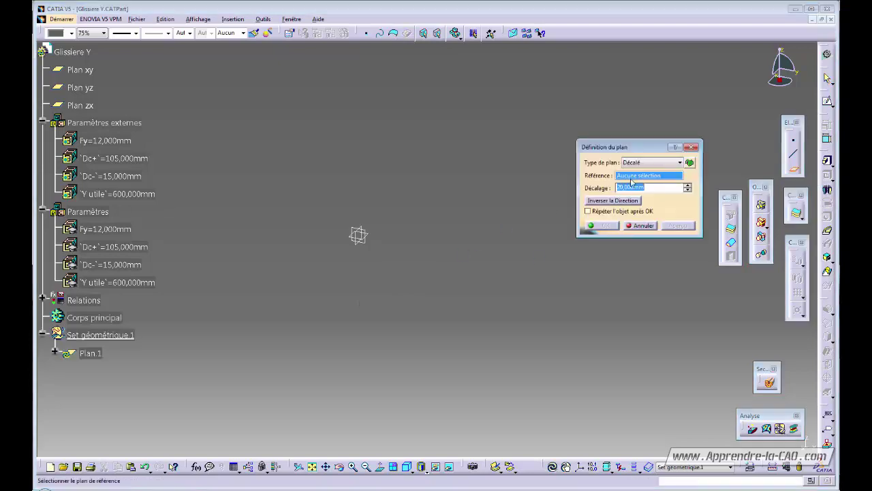
left_click(366, 244)
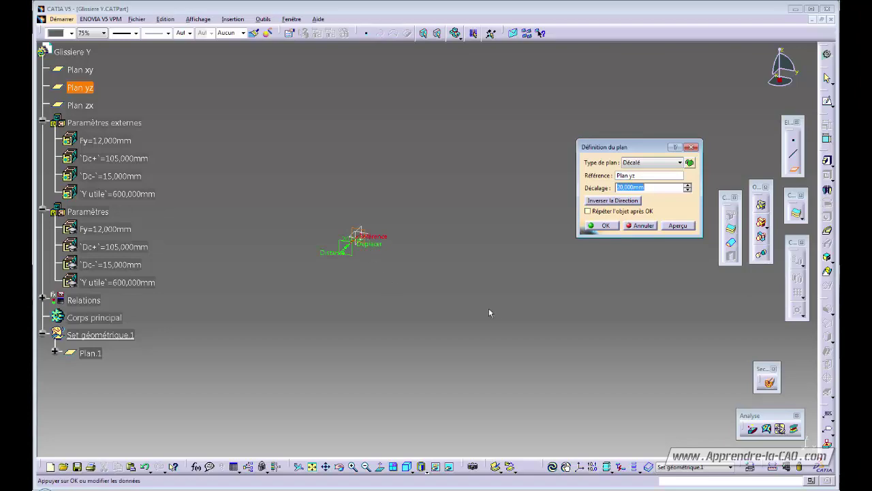
- Drive the plane's offset with the formula Dc- + Fy, updated with global updates, and create the plane
right_click(659, 187)
left_click(683, 193)
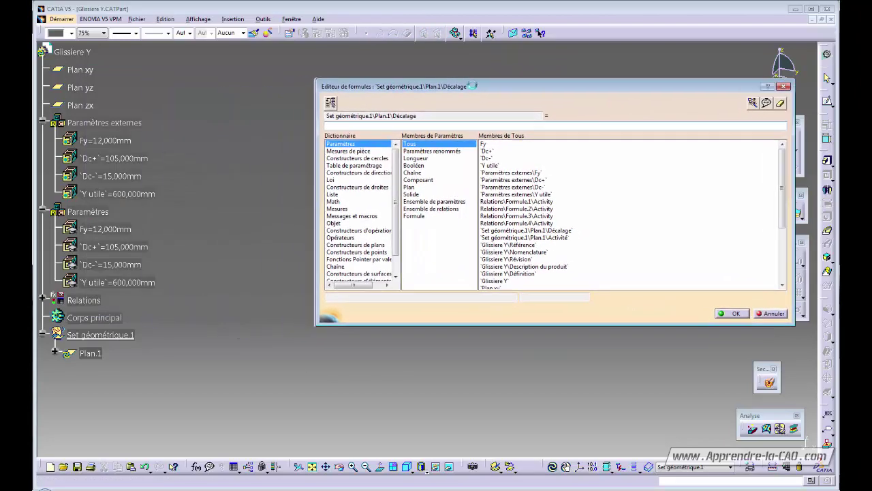
left_click_drag(473, 85, 405, 102)
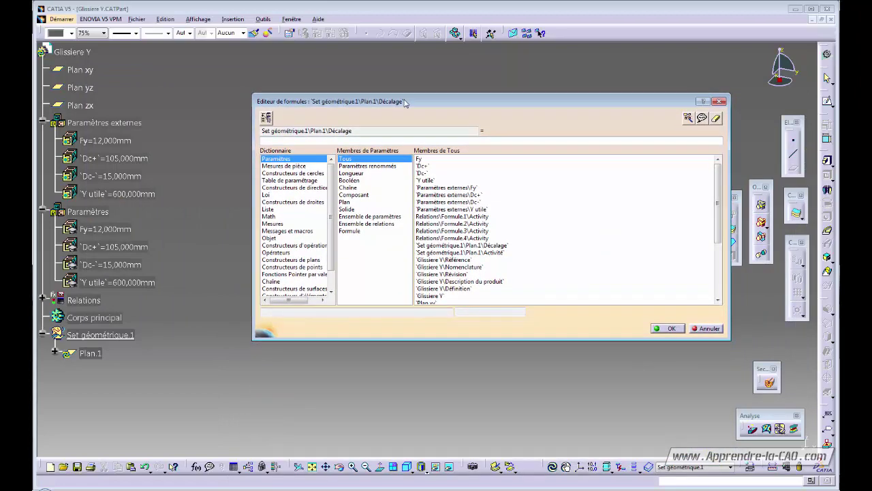
left_click(118, 268)
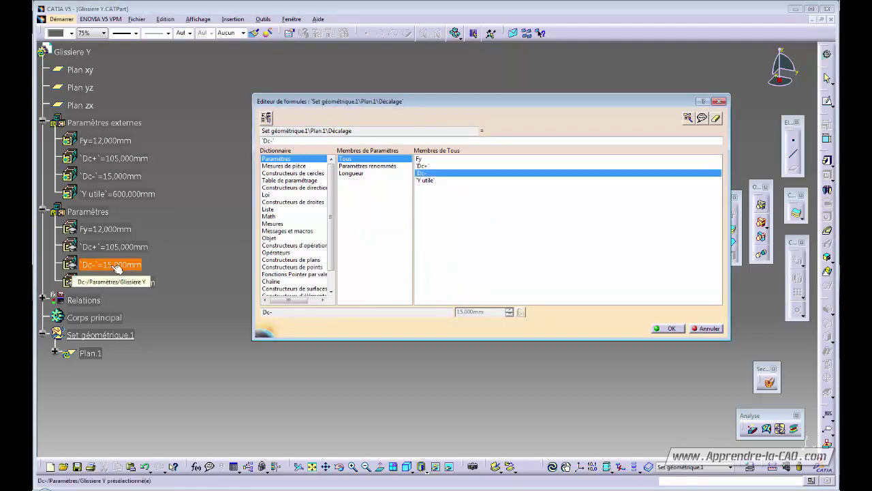
type("+")
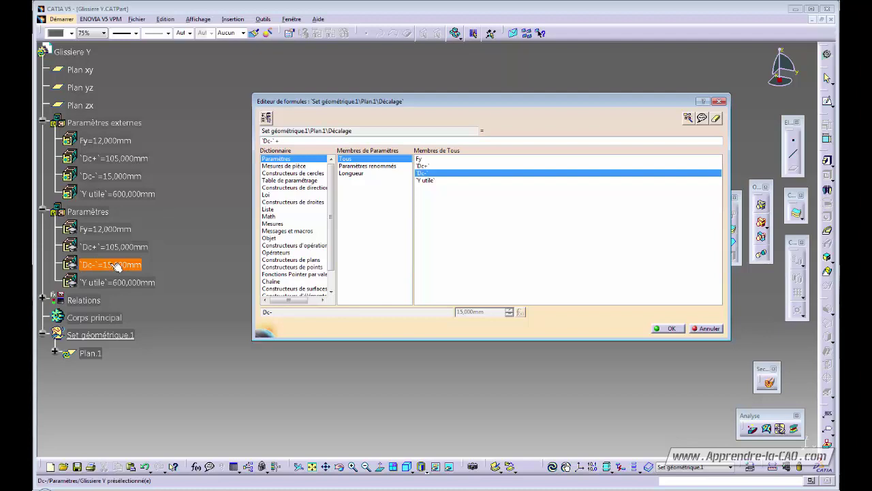
left_click(104, 230)
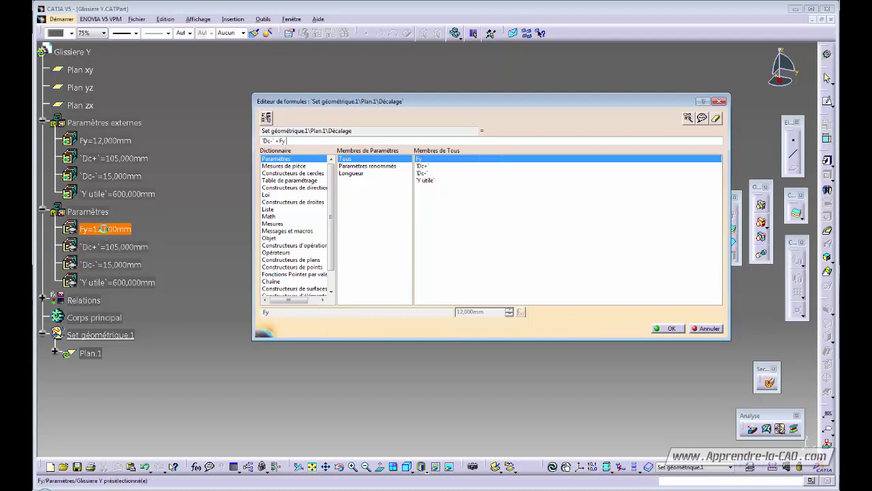
left_click(692, 329)
left_click(477, 280)
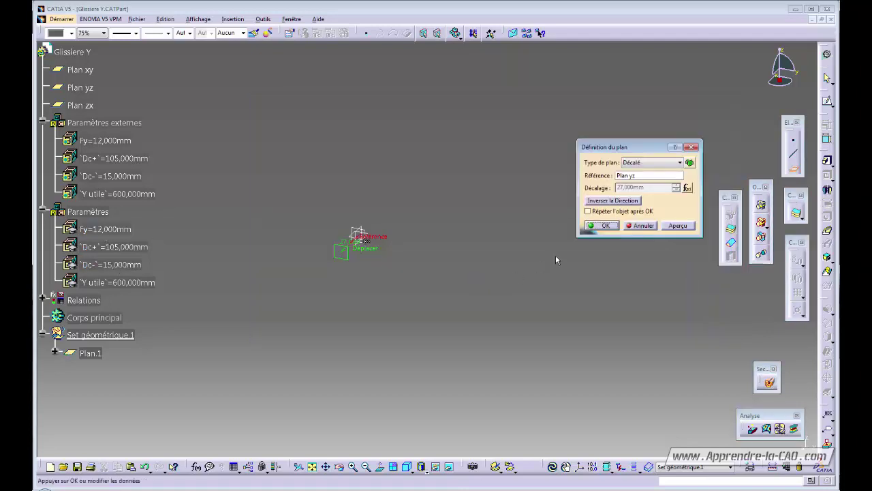
left_click(603, 226)
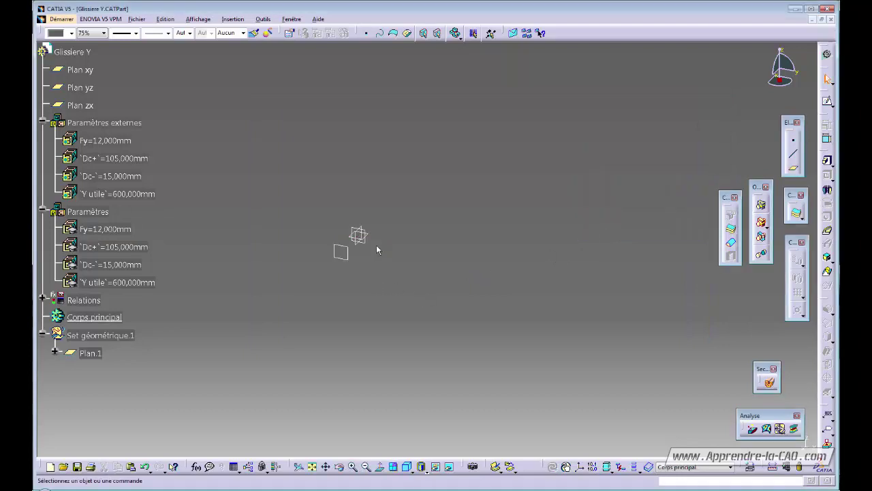
- Start a second offset plane from plane yz and reverse its offset direction
middle_click_drag(372, 270, 346, 295)
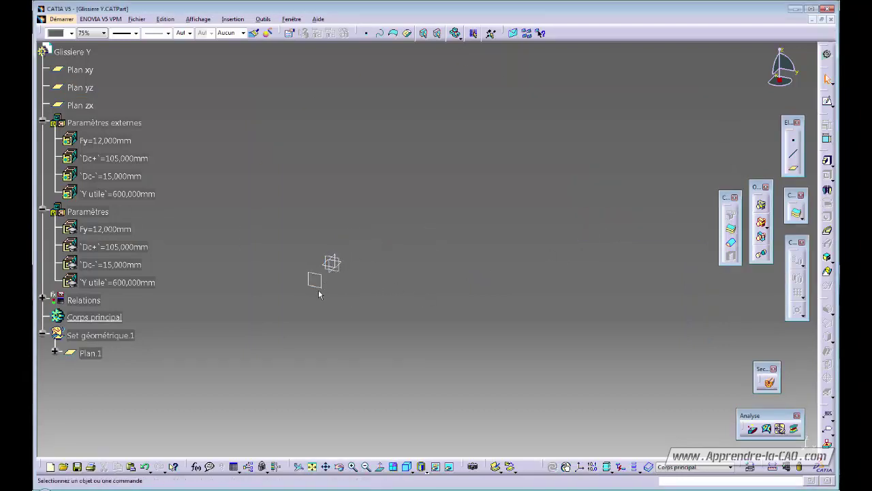
left_click(794, 168)
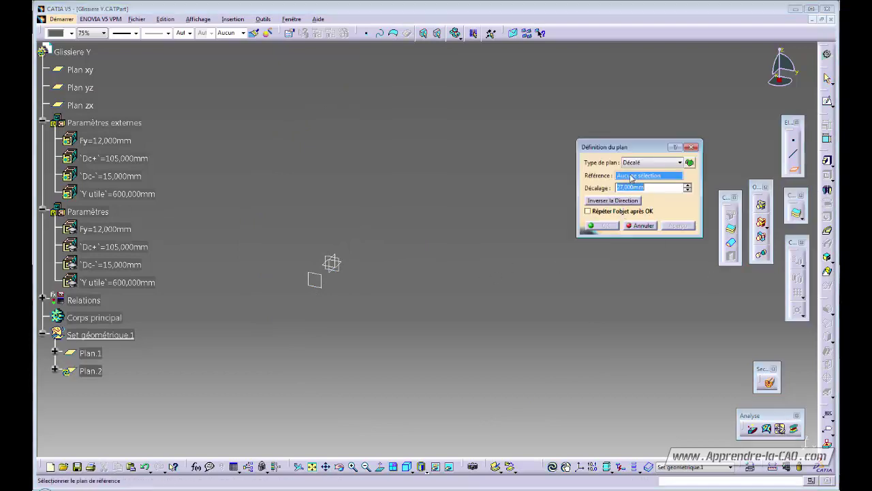
left_click(346, 275)
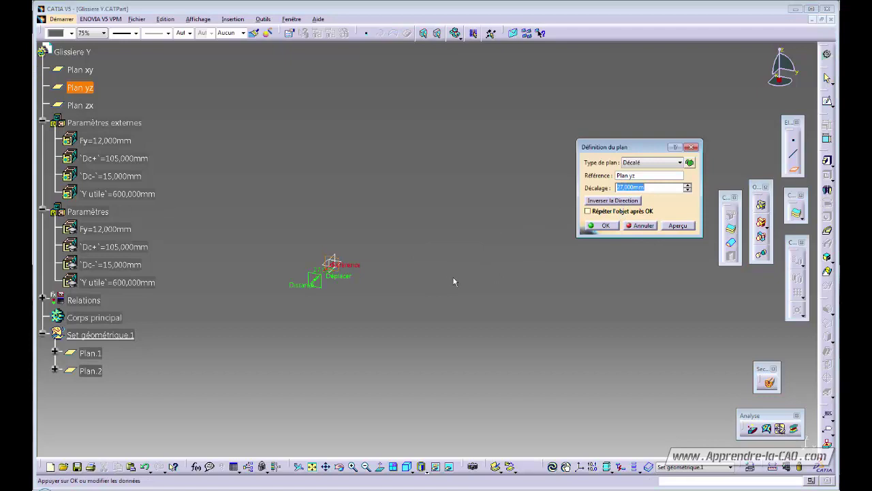
left_click(619, 202)
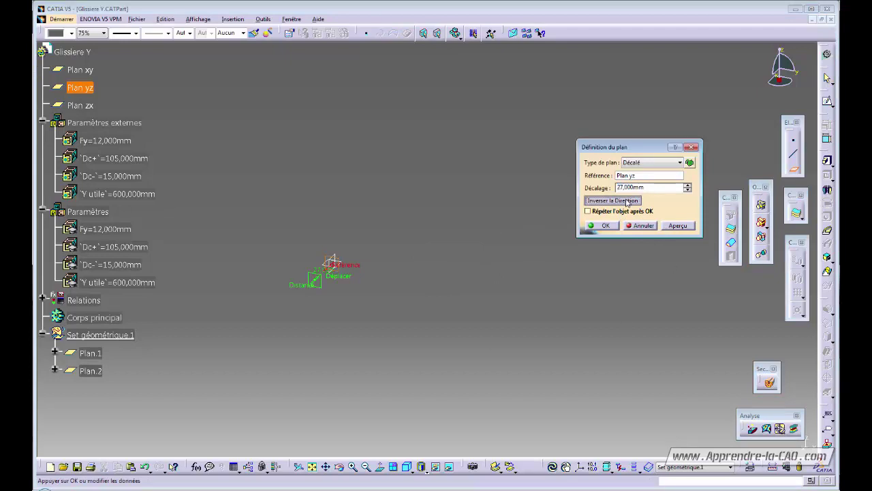
- Drive the second plane's offset with the formula Y utile + Dc+ + Fy, updated with global updates, and create the plane
right_click(651, 187)
left_click(675, 191)
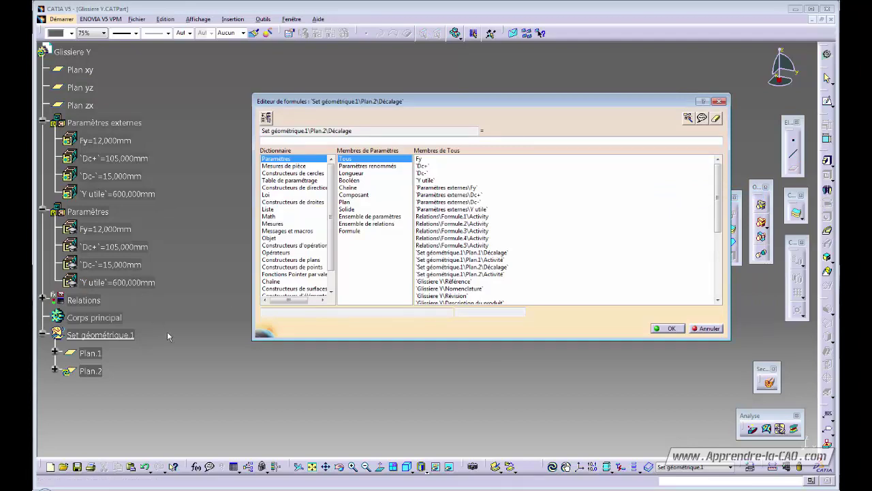
left_click(112, 284)
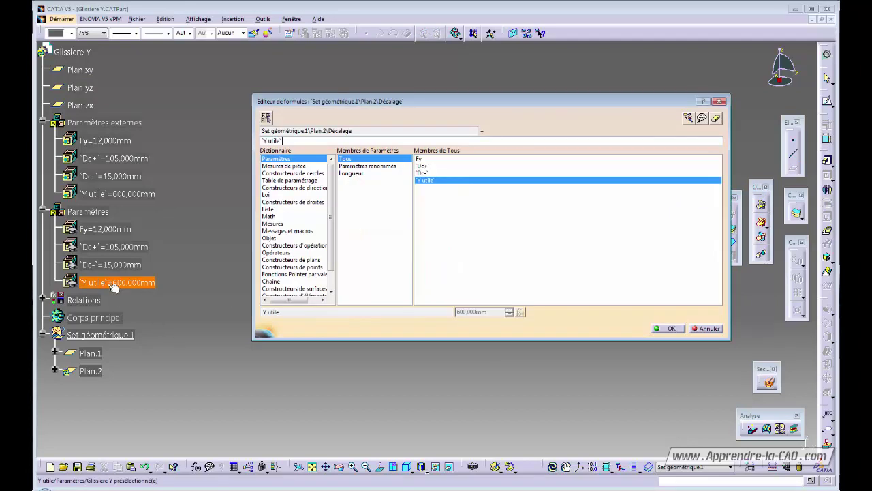
type("+")
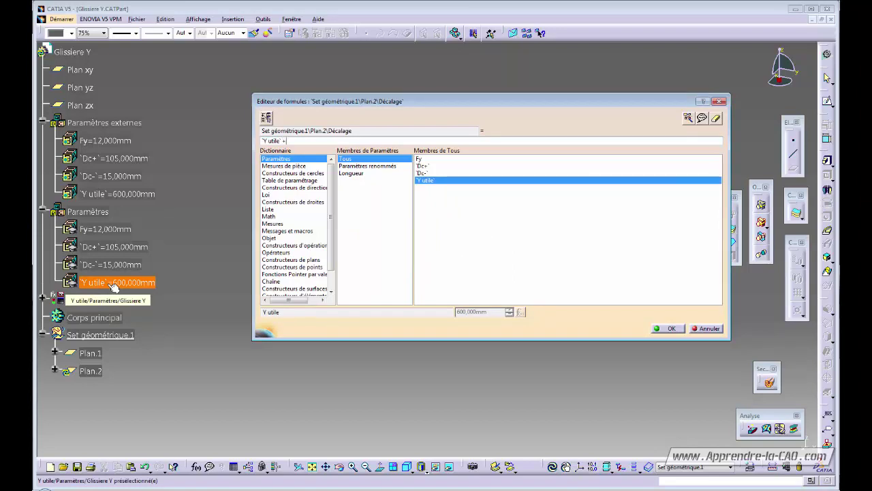
left_click(111, 248)
type("+` +")
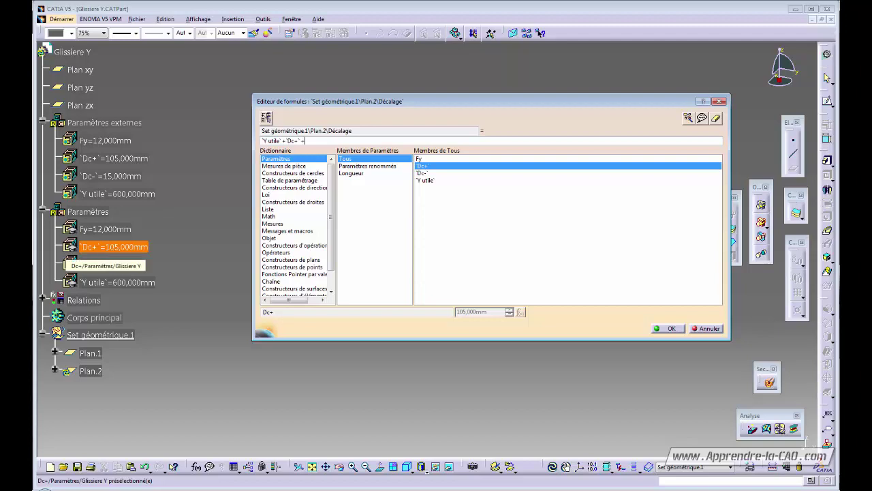
left_click(102, 230)
key("Return")
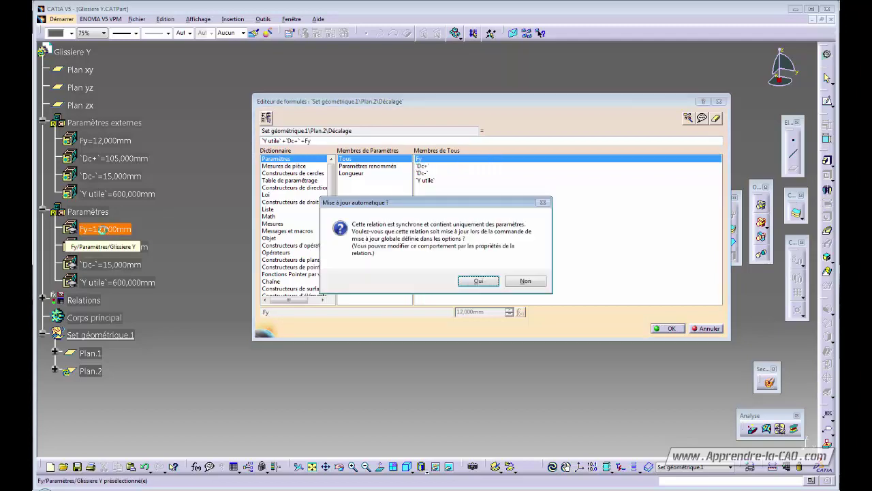
key("Return")
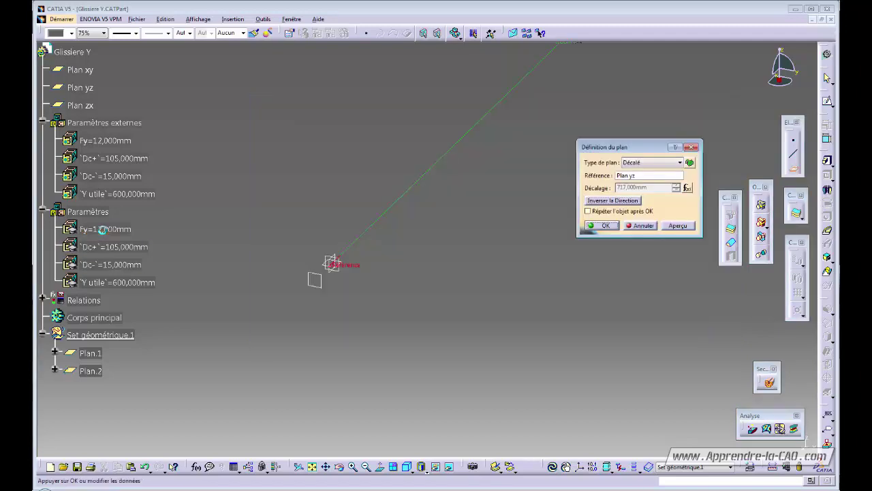
left_click(605, 226)
- Highlight the two offset planes together to examine their positions on either side of the origin
middle_click_drag(508, 269, 333, 335)
left_click(305, 326)
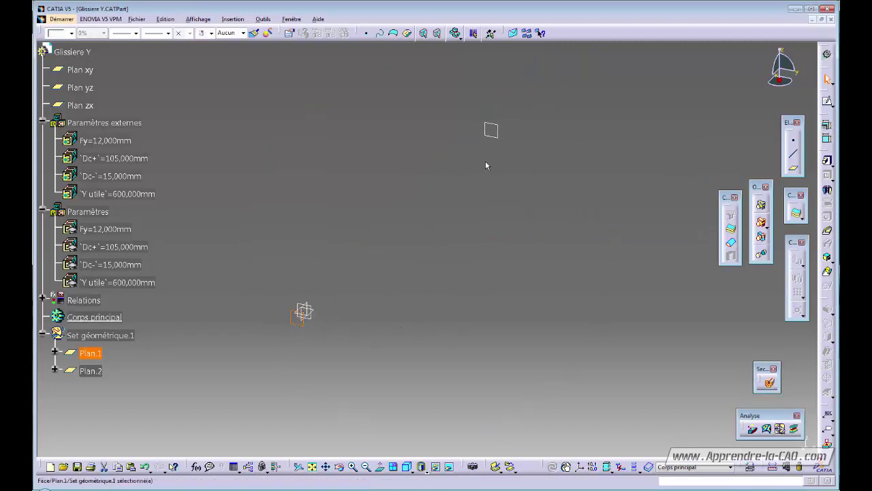
left_click(492, 138, "ctrl")
left_click(455, 345)
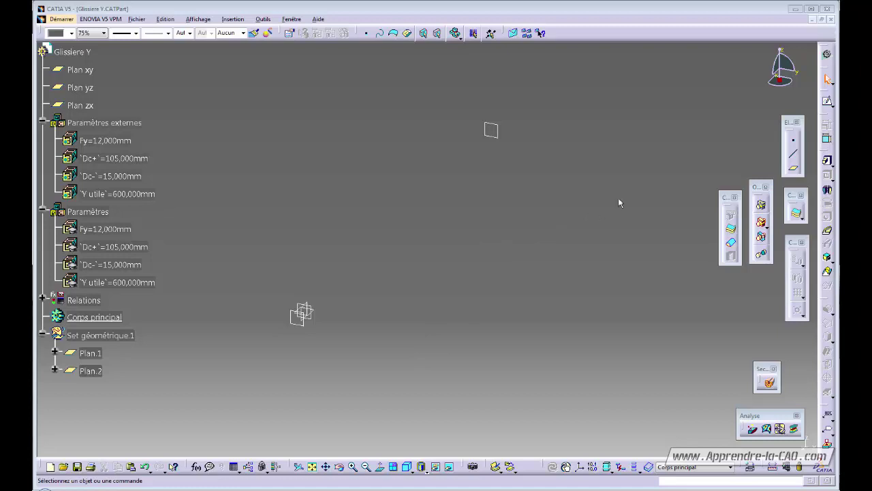
- Start a sketch on plane yz and draw a circle about 12 mm in diameter centred on the origin
left_click(827, 101)
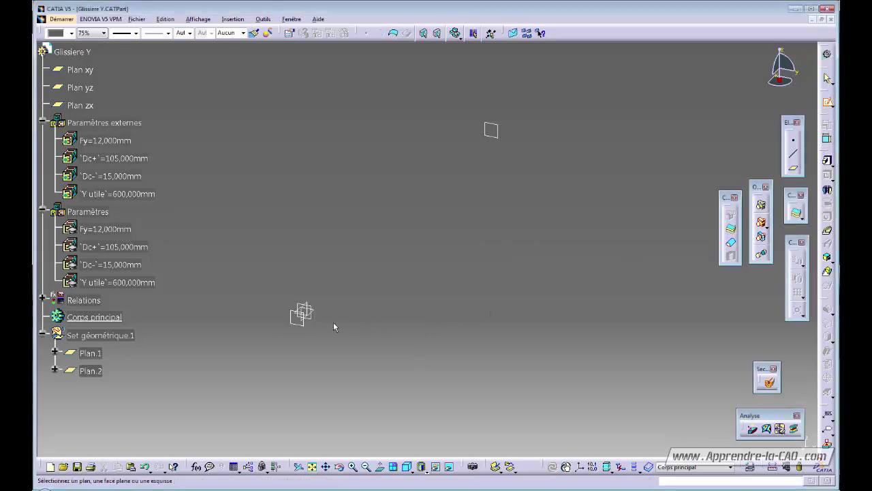
left_click(313, 322)
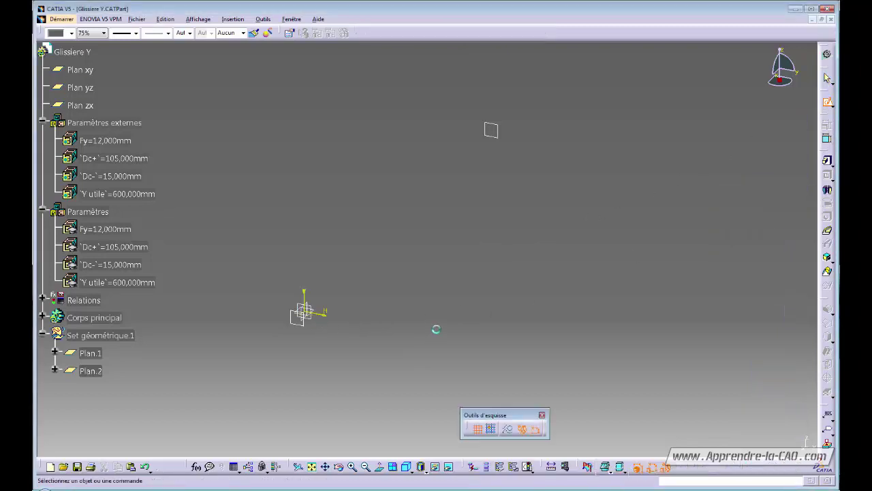
mouse_move(431, 333)
middle_mouse_down()
mouse_move(510, 250)
mouse_move(520, 177)
mouse_move(503, 228)
mouse_move(492, 330)
middle_mouse_up()
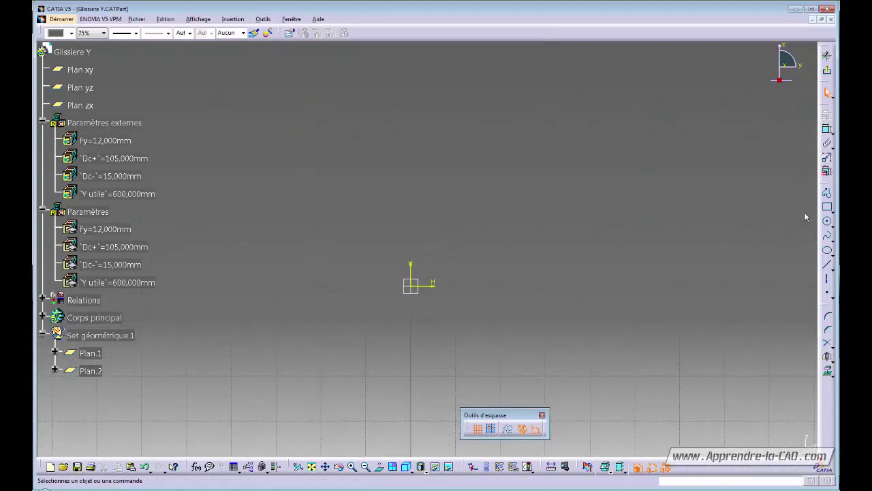
left_click(827, 221)
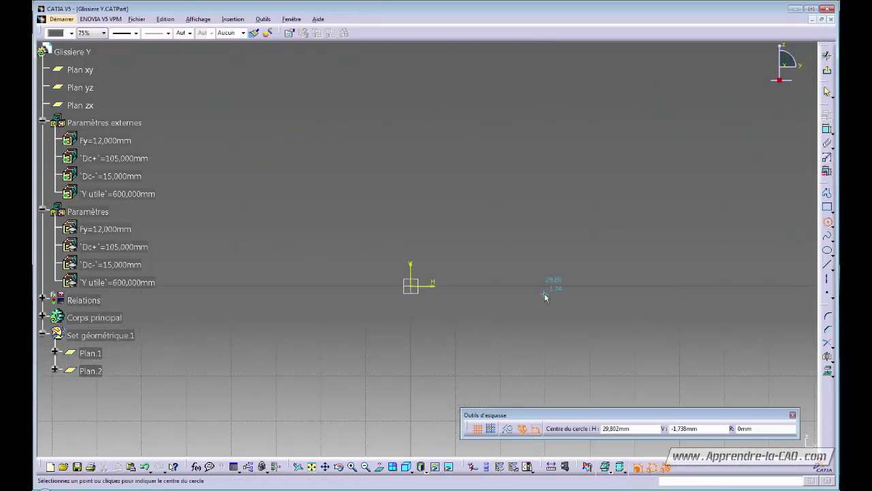
left_click(412, 287)
left_click(392, 270)
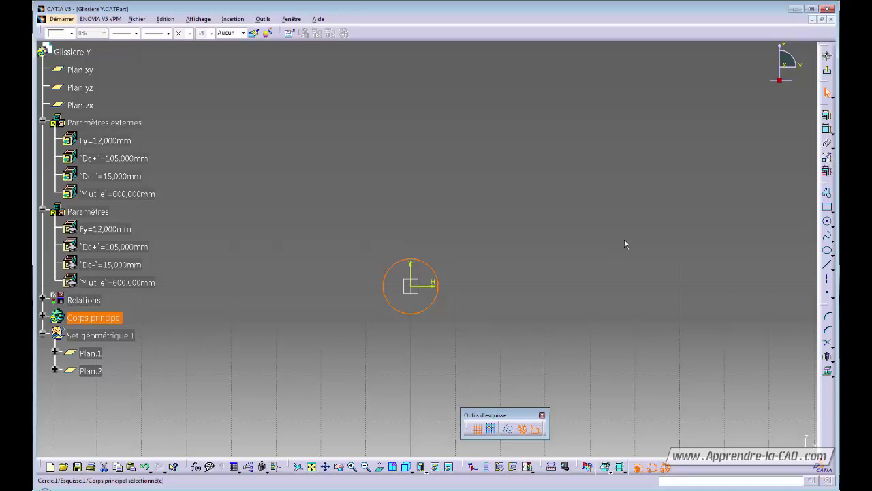
- Dimension the circle's diameter, set it to 16 mm and leave the sketch
left_click(826, 129)
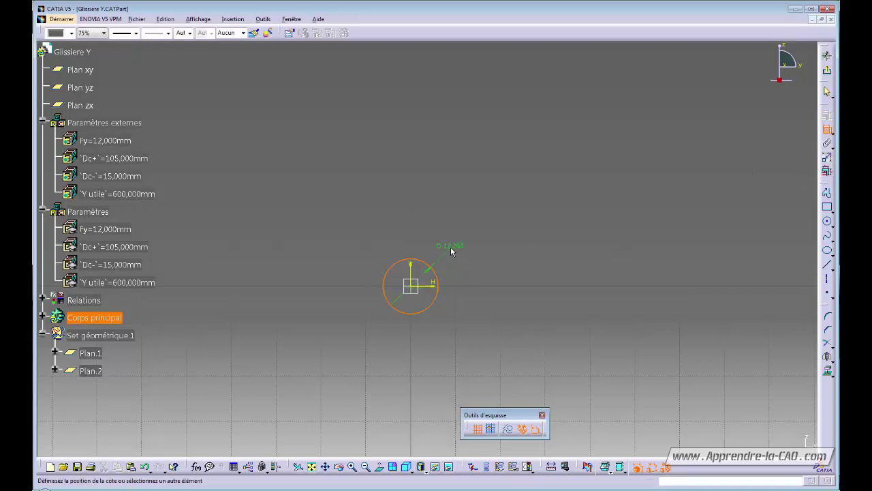
double_click(455, 244)
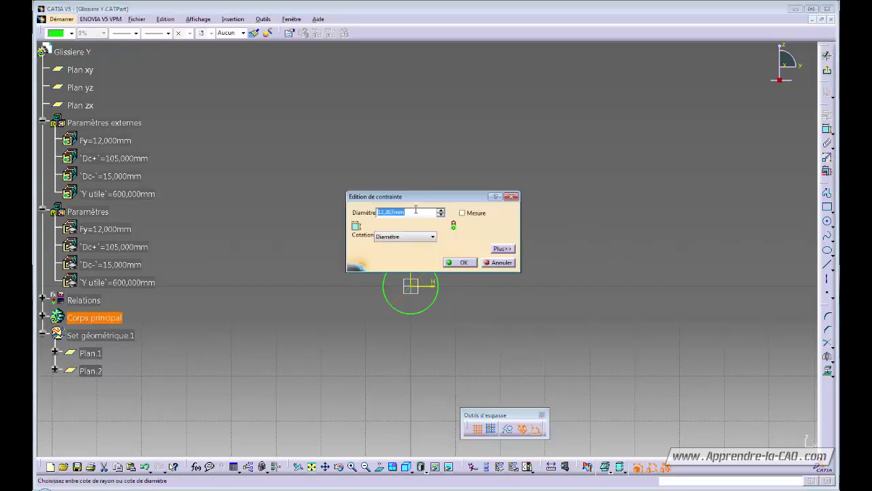
type("16")
key("Return")
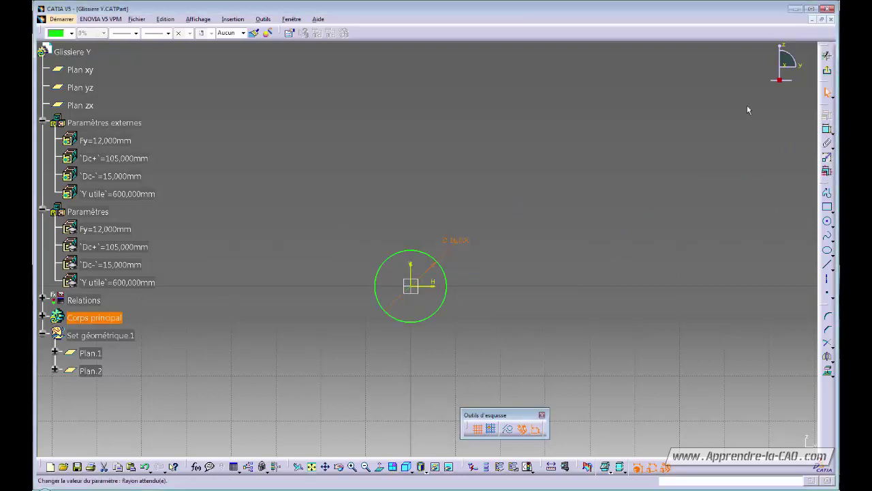
left_click(827, 55)
- Start an extrusion of the circle sketch with its first limit up to plane Plan.1
mouse_move(477, 269)
middle_mouse_down()
mouse_move(503, 270)
mouse_move(494, 320)
mouse_move(490, 268)
mouse_move(477, 308)
mouse_move(484, 294)
mouse_move(439, 315)
middle_mouse_up()
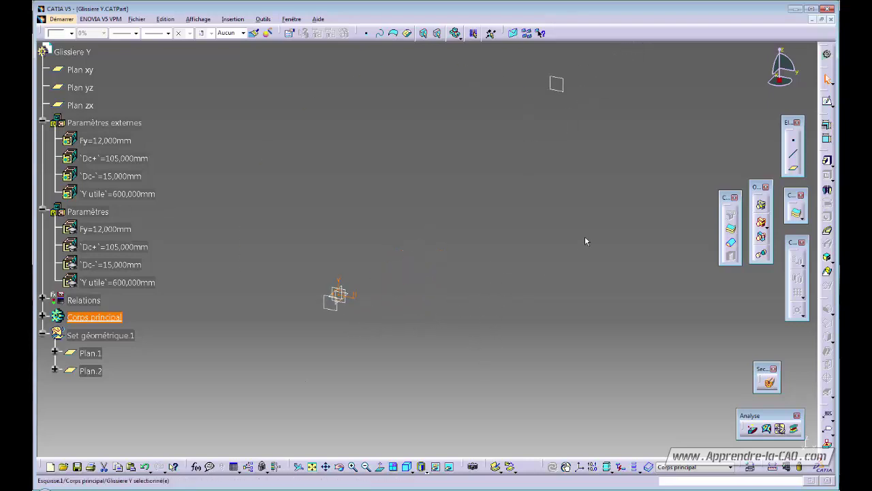
left_click(827, 161)
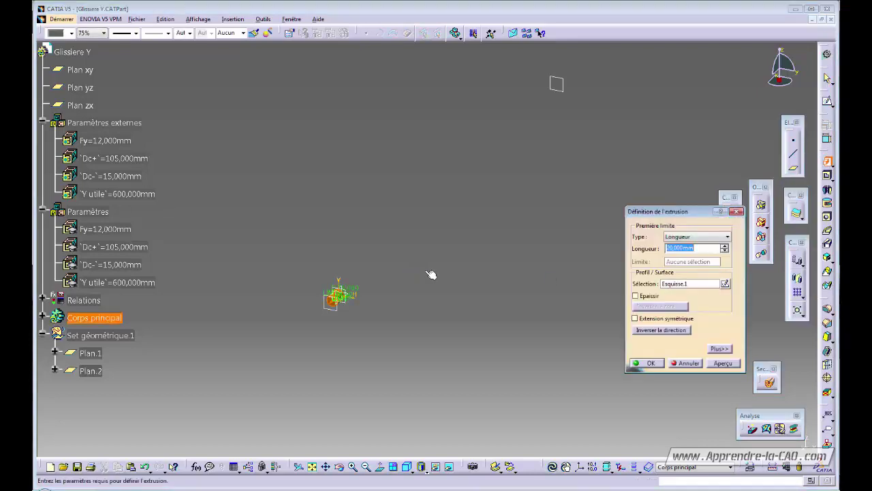
middle_click_drag(440, 298, 385, 317)
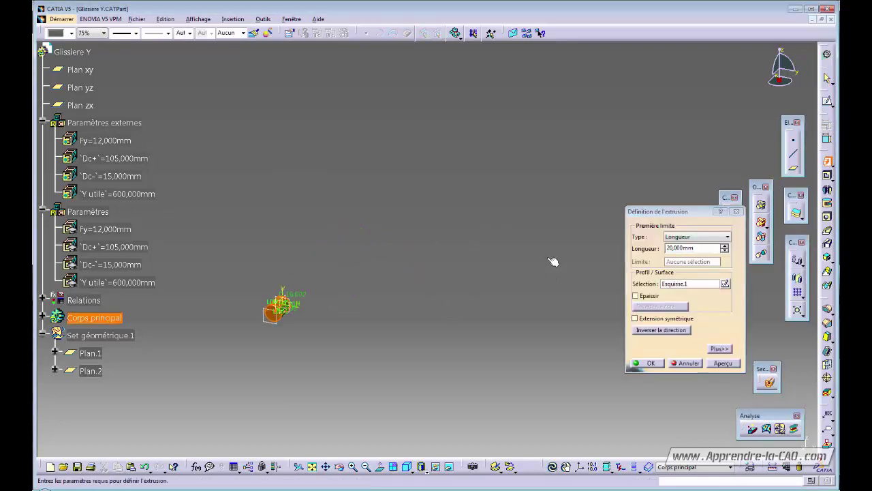
left_click(728, 236)
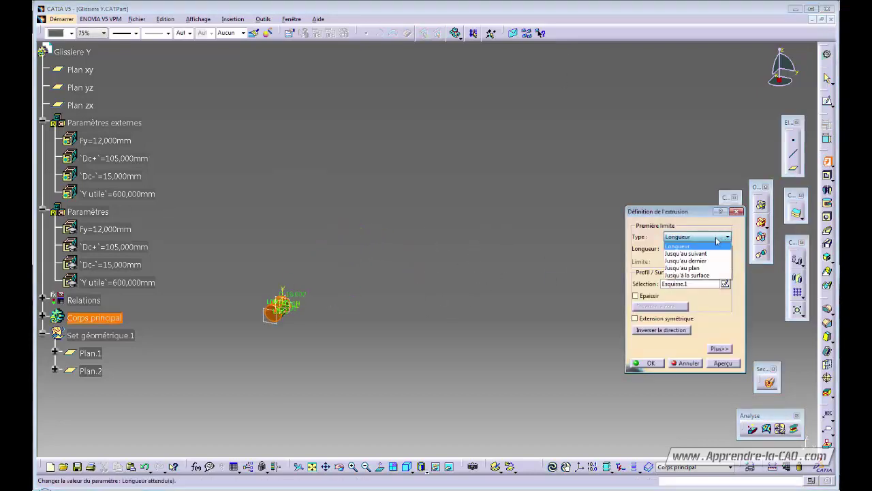
left_click(699, 270)
left_click(266, 338)
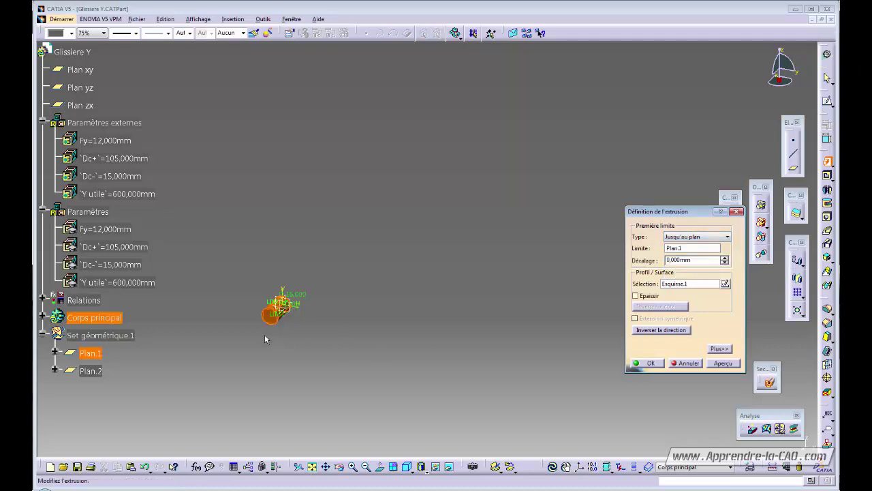
- Extend the extrusion's options and set its second limit up to plane Plan.2
left_click(720, 349)
left_click_drag(777, 219, 699, 211)
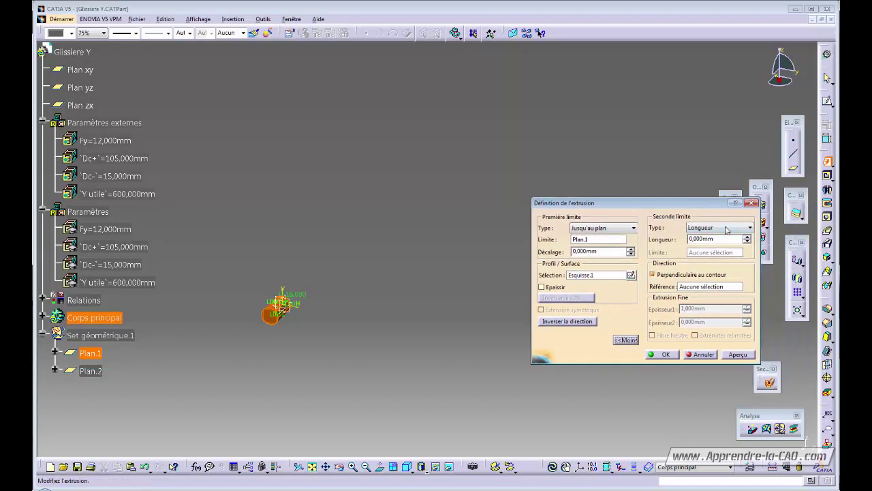
left_click(722, 228)
left_click(708, 259)
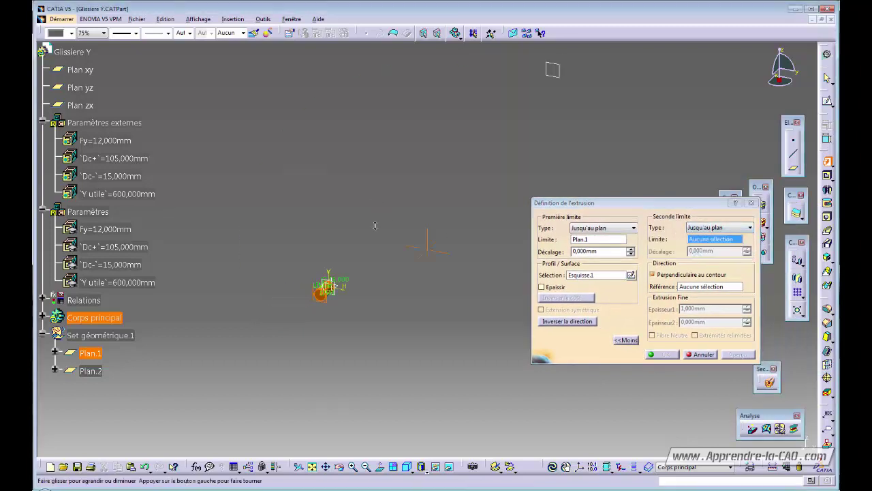
left_click(542, 111)
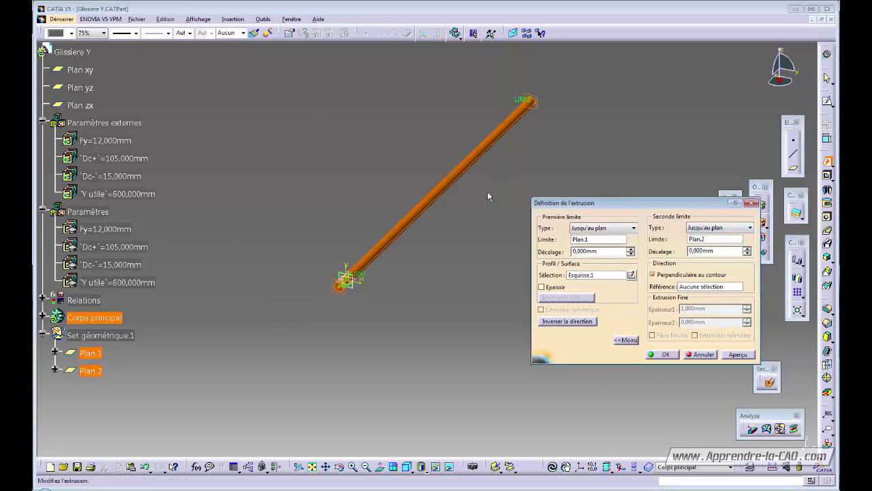
- Thicken the extruded profile with a first thickness of 0.8 mm and create the tube
left_click(542, 287)
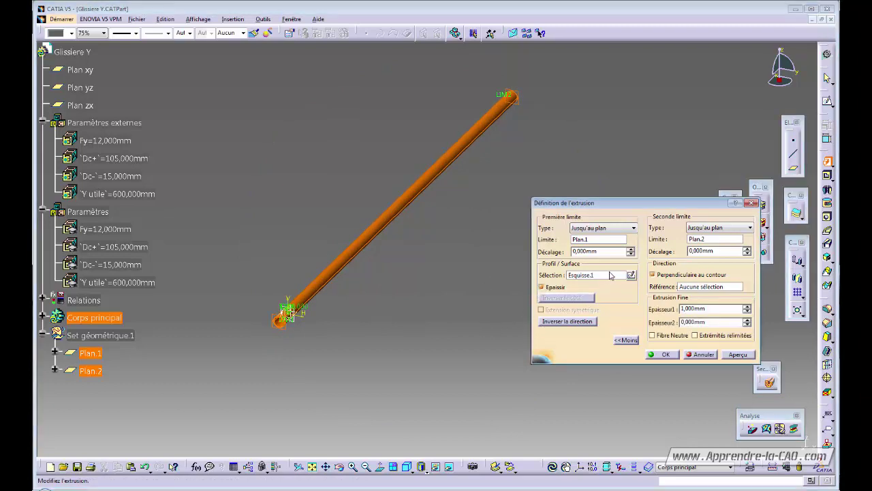
double_click(715, 309)
type("0.8")
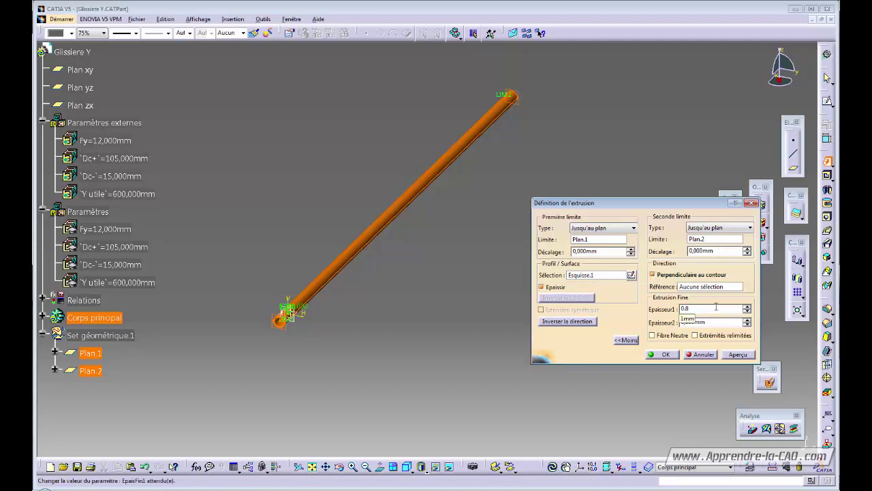
key("Return")
left_click(447, 317)
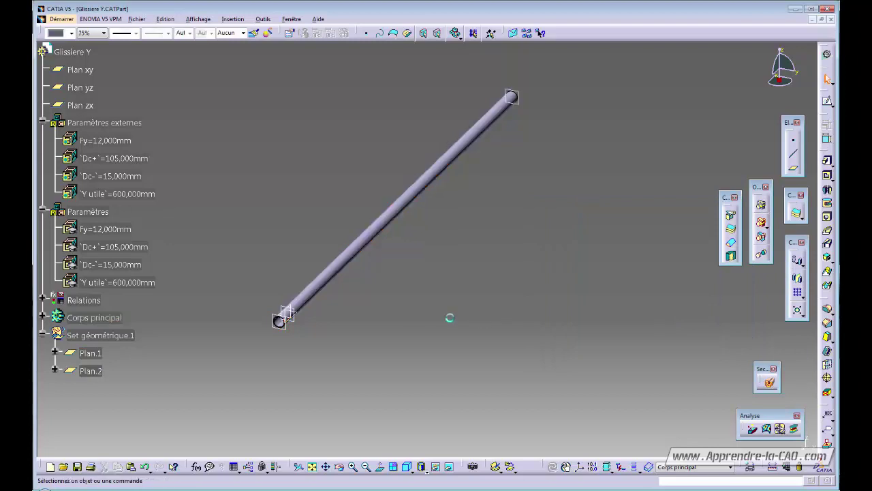
- Examine the tube's open end and compare its wall with the circle of the extrusion's sketch
middle_click_drag(448, 317, 358, 356)
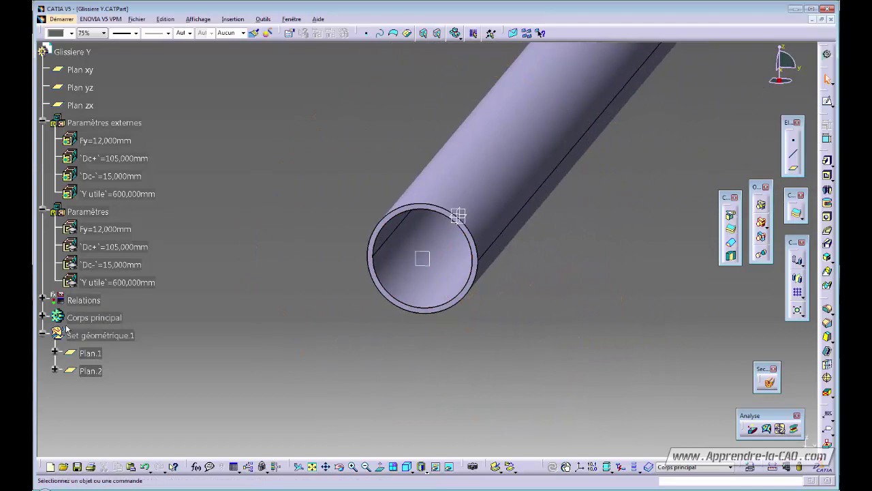
left_click(42, 317)
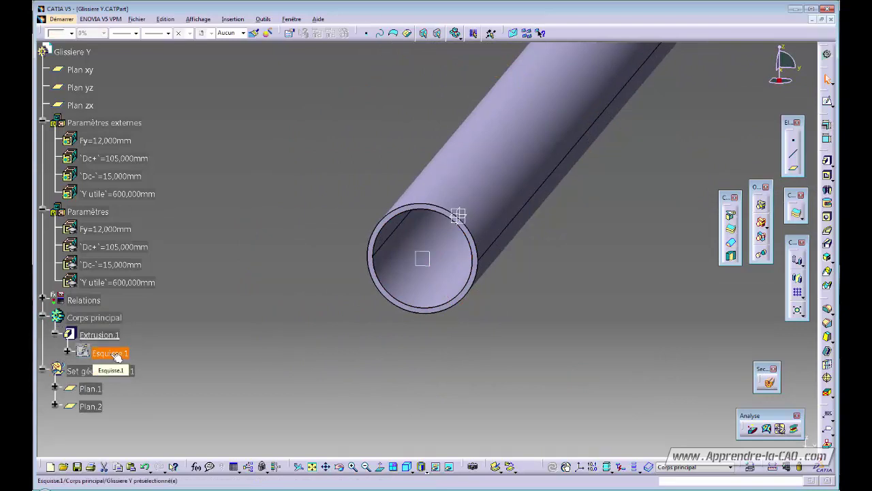
left_click(98, 335)
mouse_move(451, 271)
middle_mouse_down()
mouse_move(464, 269)
mouse_move(453, 277)
middle_mouse_up()
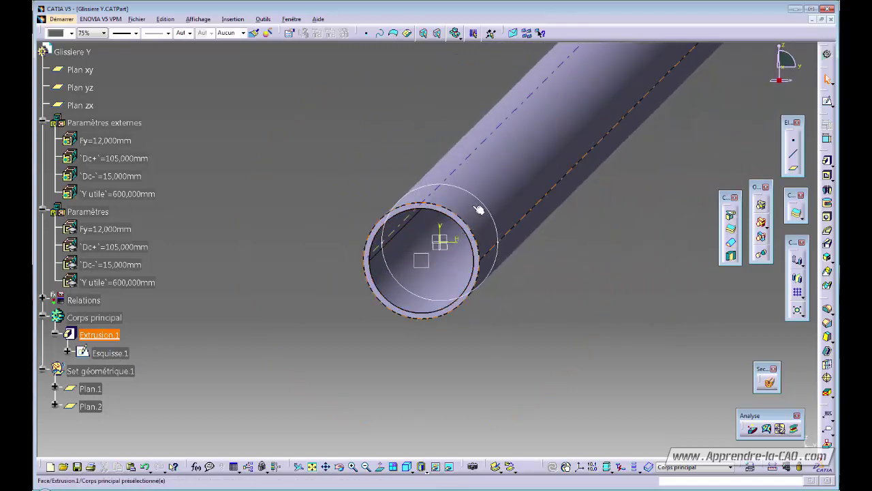
left_click(483, 198)
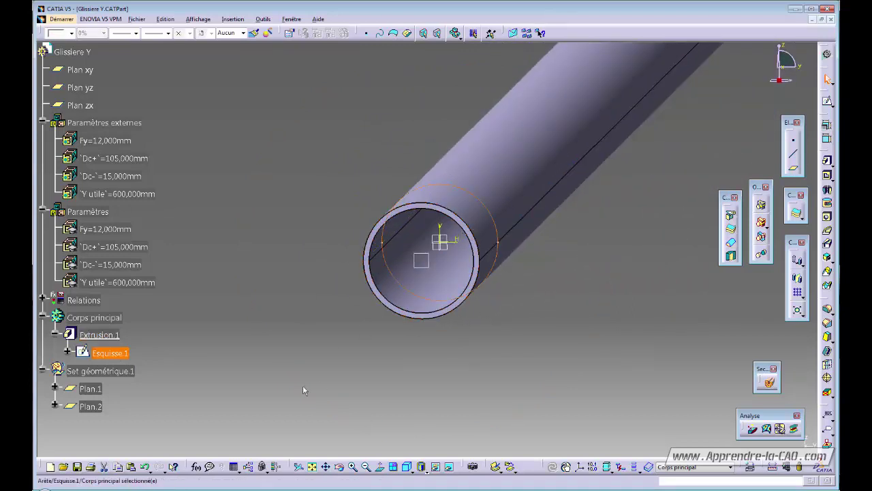
left_click(368, 362)
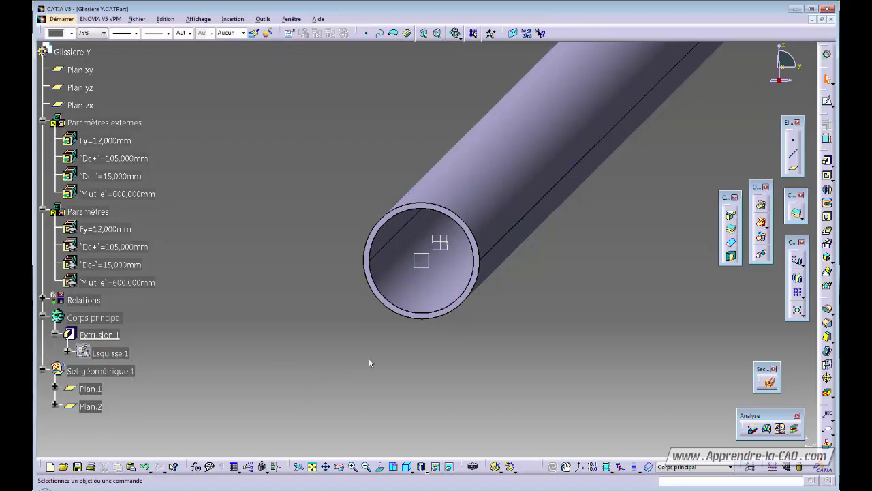
middle_click_drag(369, 363, 449, 320)
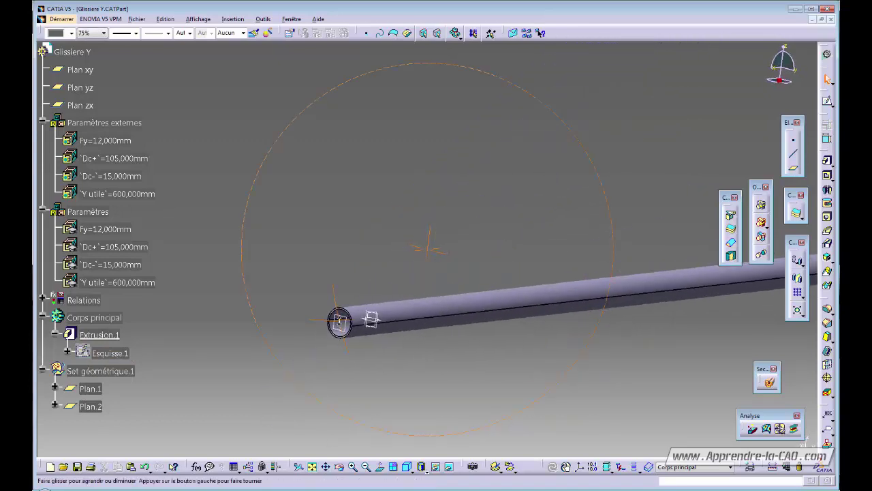
middle_click_drag(371, 319, 395, 313)
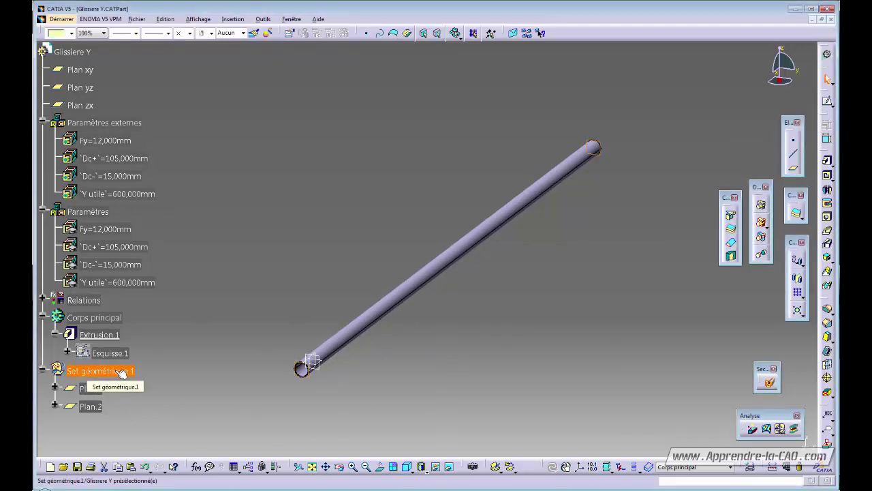
- Select the whole Glissiere Y part and switch to the Plotter assembly window
middle_click_drag(515, 262, 401, 333)
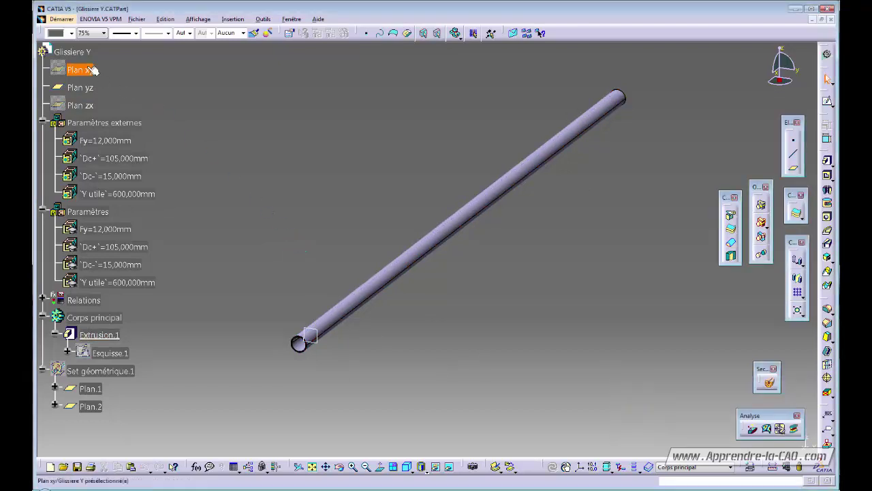
left_click(72, 51)
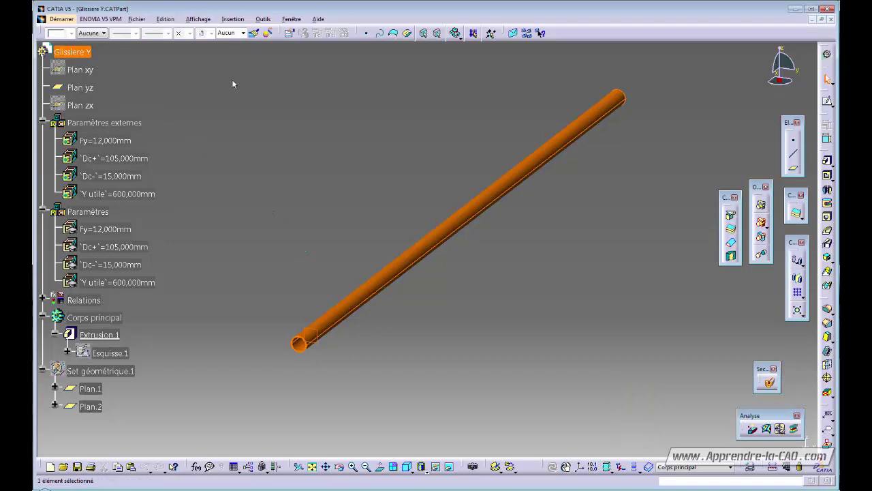
left_click(291, 19)
left_click(252, 81)
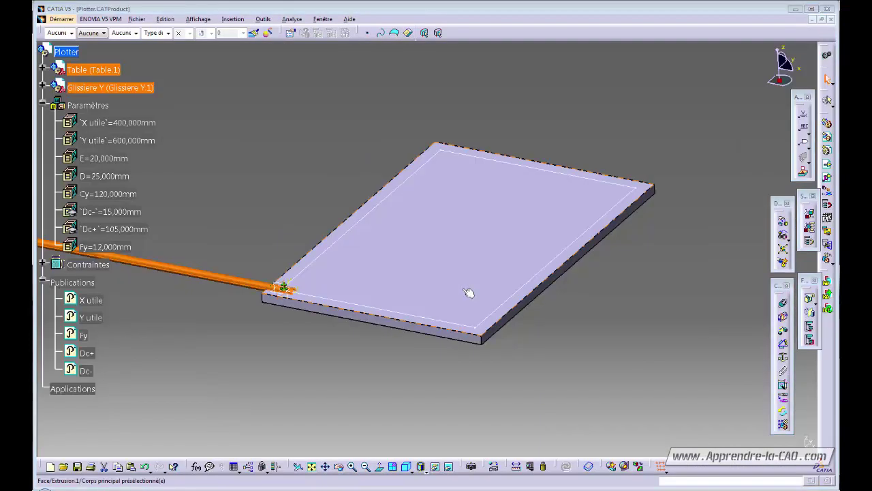
- Attach the compass to the slide tube, move it away from the table corner and turn it parallel to the table's long edge
middle_click_drag(469, 293, 385, 266)
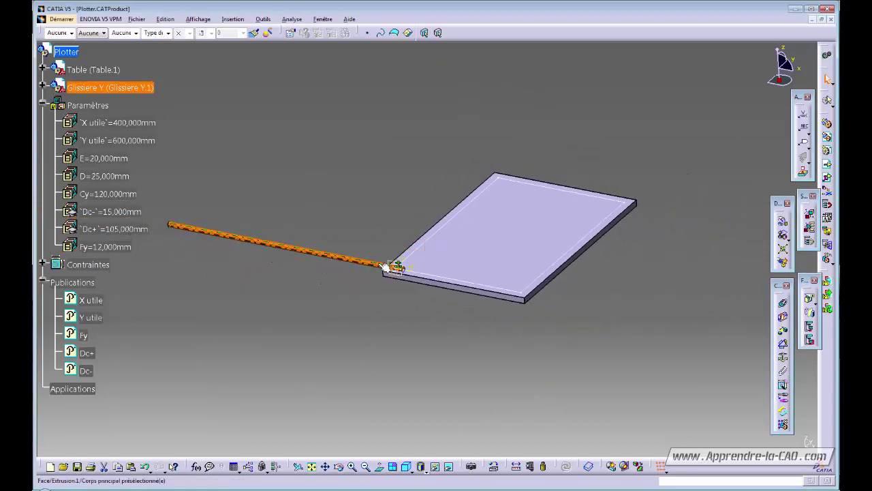
middle_click_drag(399, 311, 386, 321)
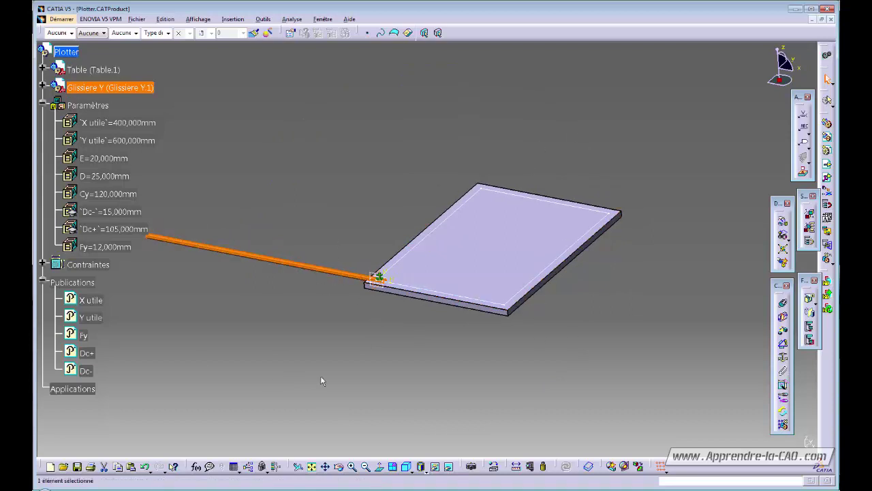
middle_click_drag(407, 352, 704, 229)
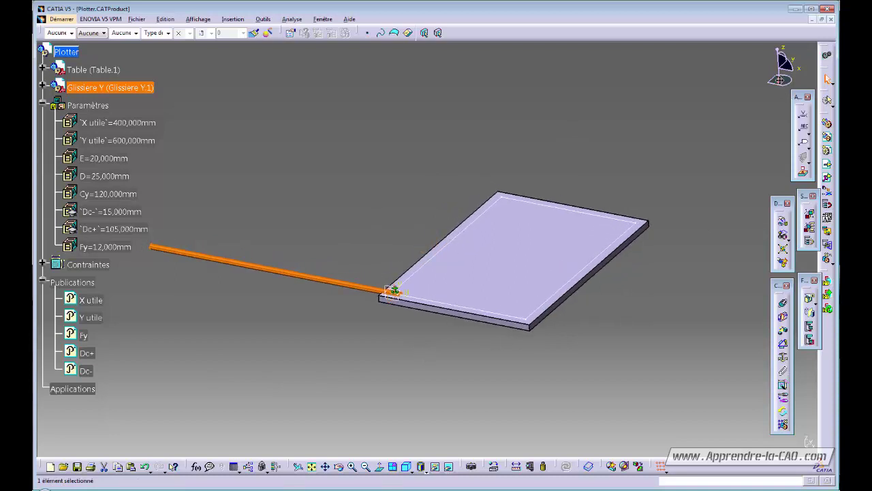
left_click(319, 279)
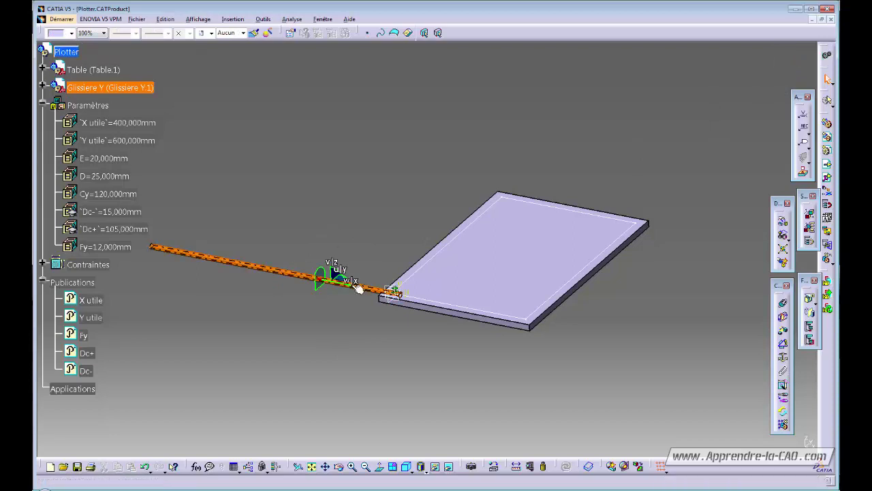
left_click_drag(349, 282, 318, 293)
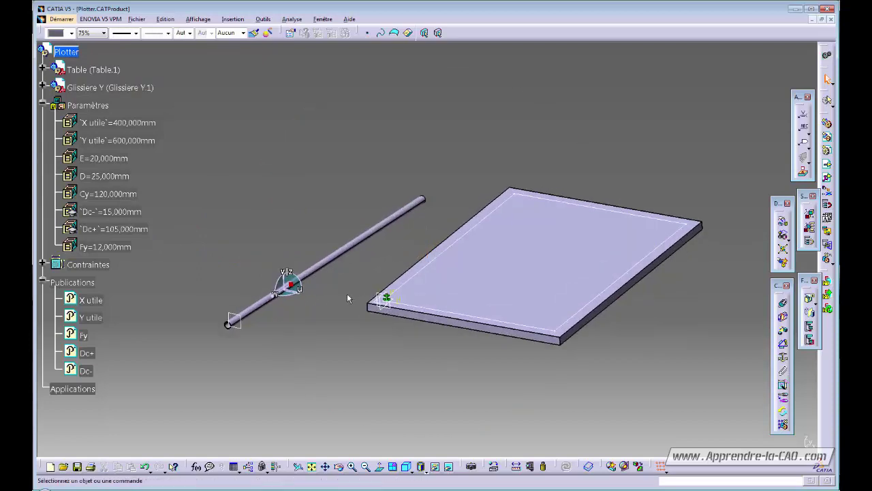